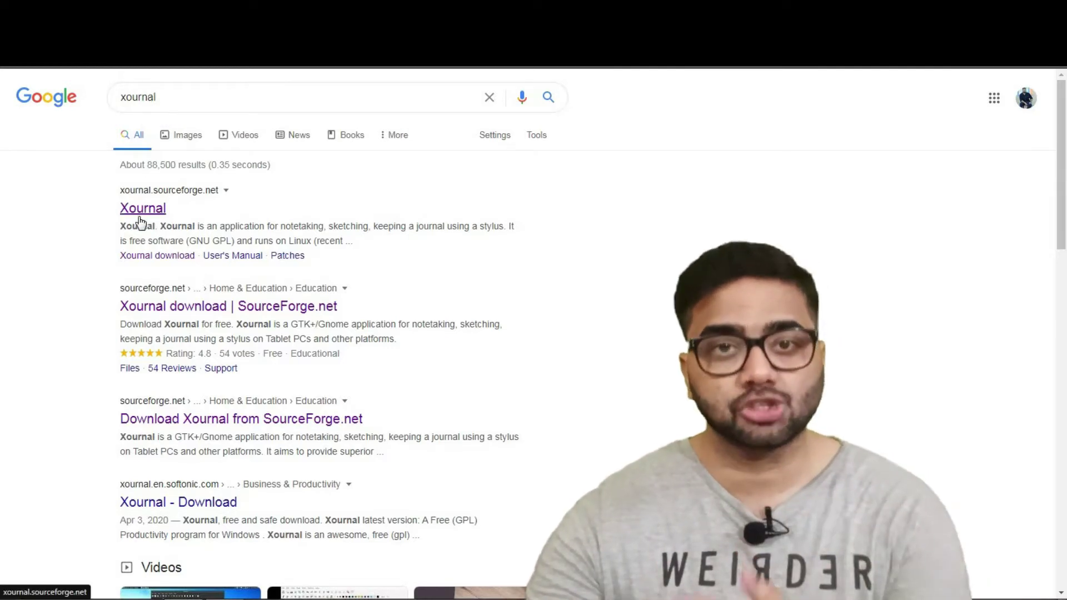
- Follow the top 'Xournal' Google result to its SourceForge project page
left_click(228, 306)
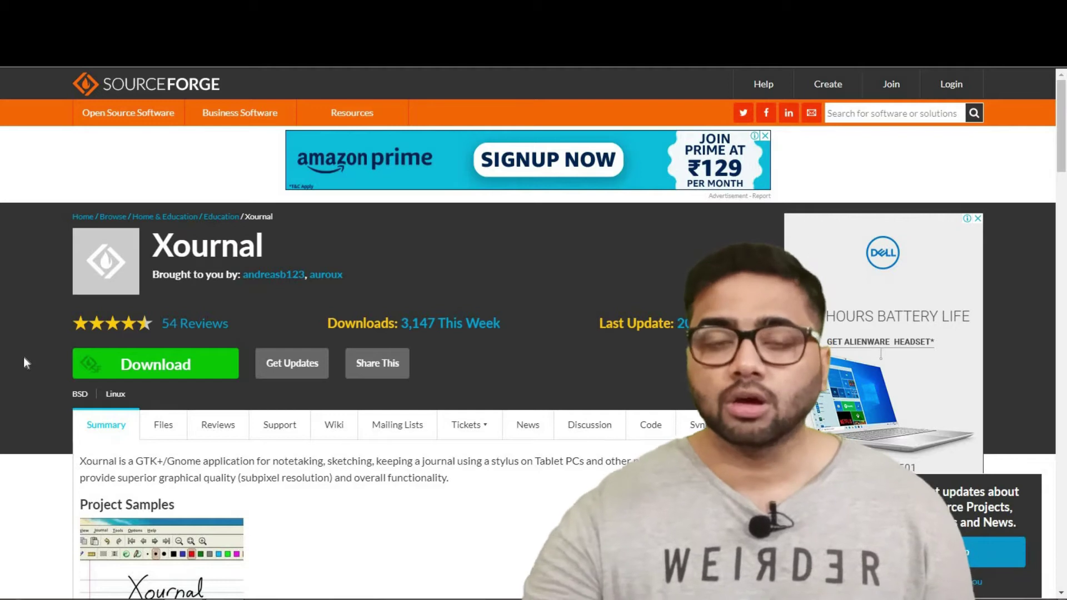
- Download xournal-0.4.8.2016-win32.zip from the SourceForge page
left_click(170, 369)
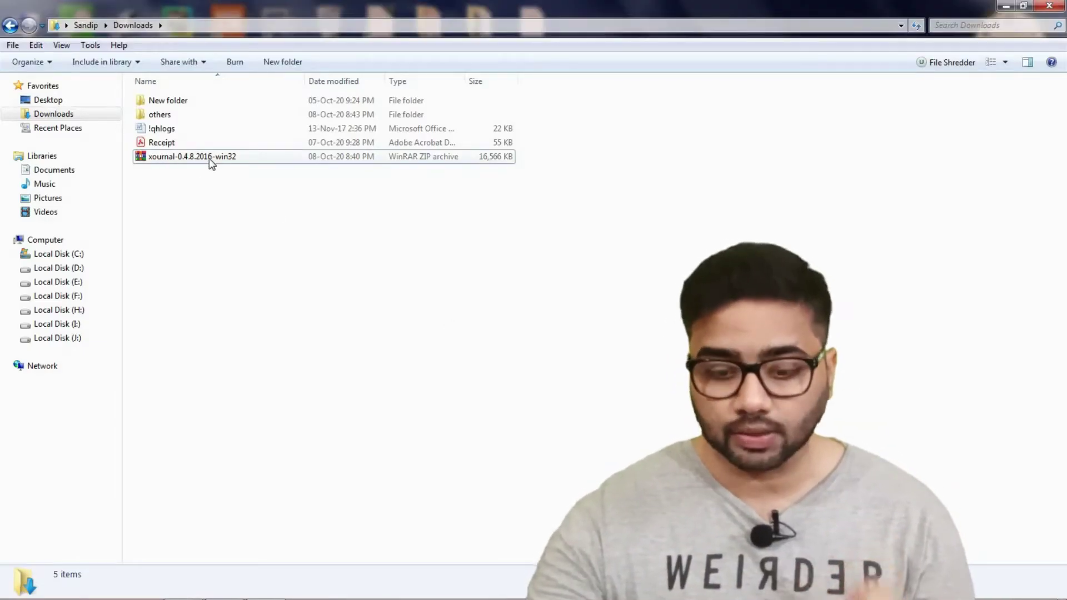
- Open xournal-0.4.8.2016-win32.zip from the Downloads folder in WinRAR
mouse_move(196, 164)
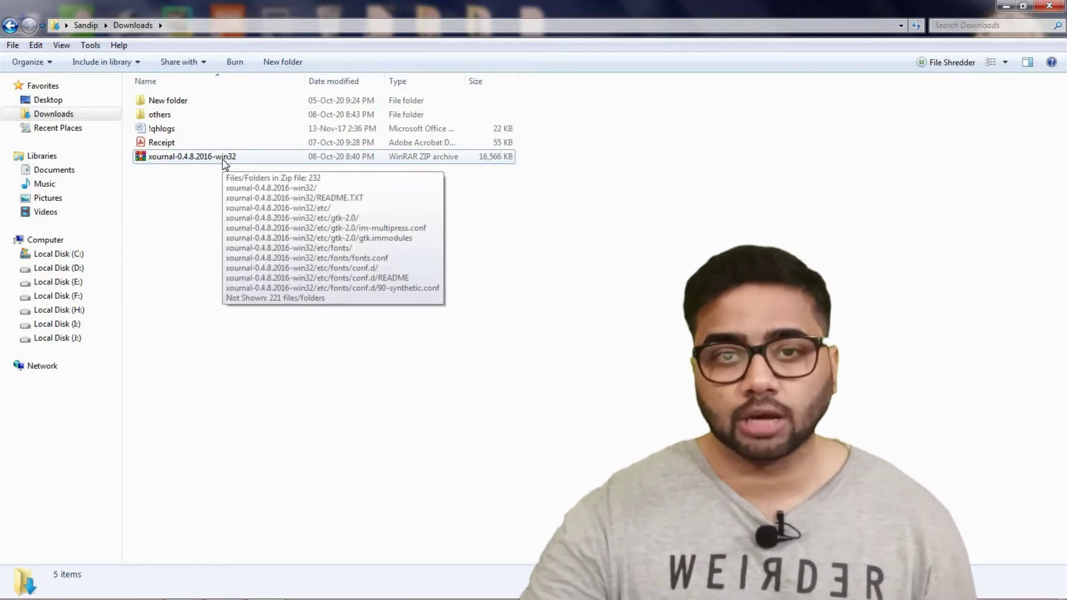
double_click(223, 159)
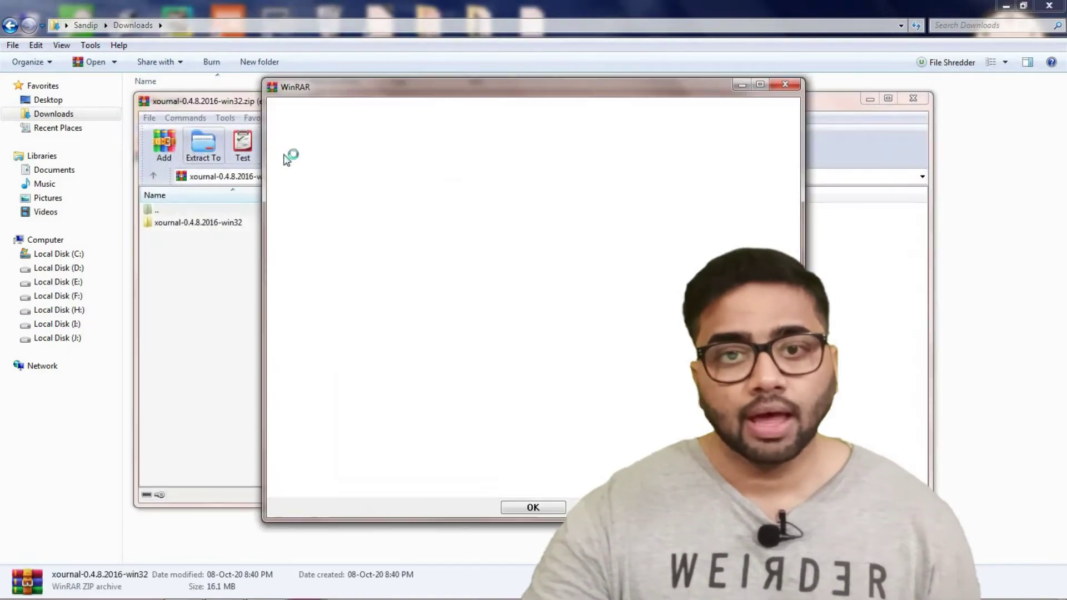
- Extract the archive to the default xournal-0.4.8.2016-win32 folder in Downloads, then close WinRAR
left_click(783, 86)
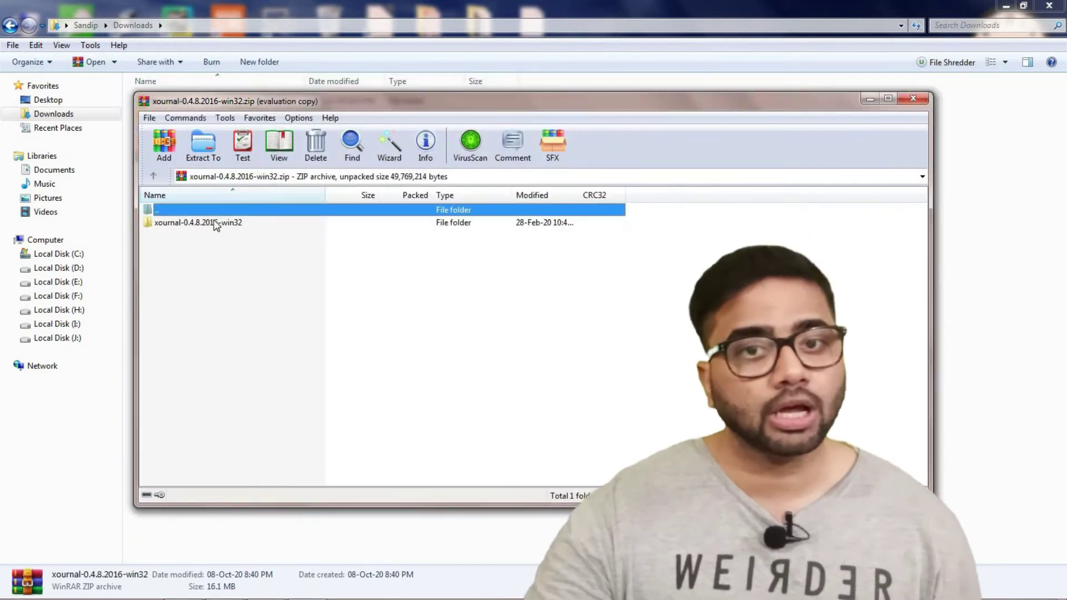
left_click(203, 144)
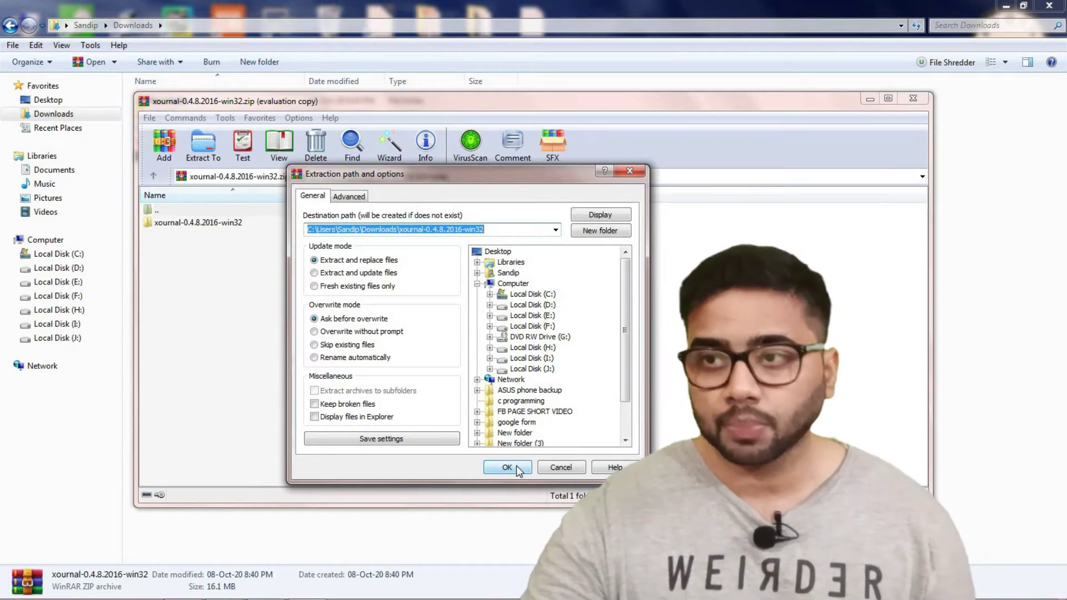
left_click(507, 467)
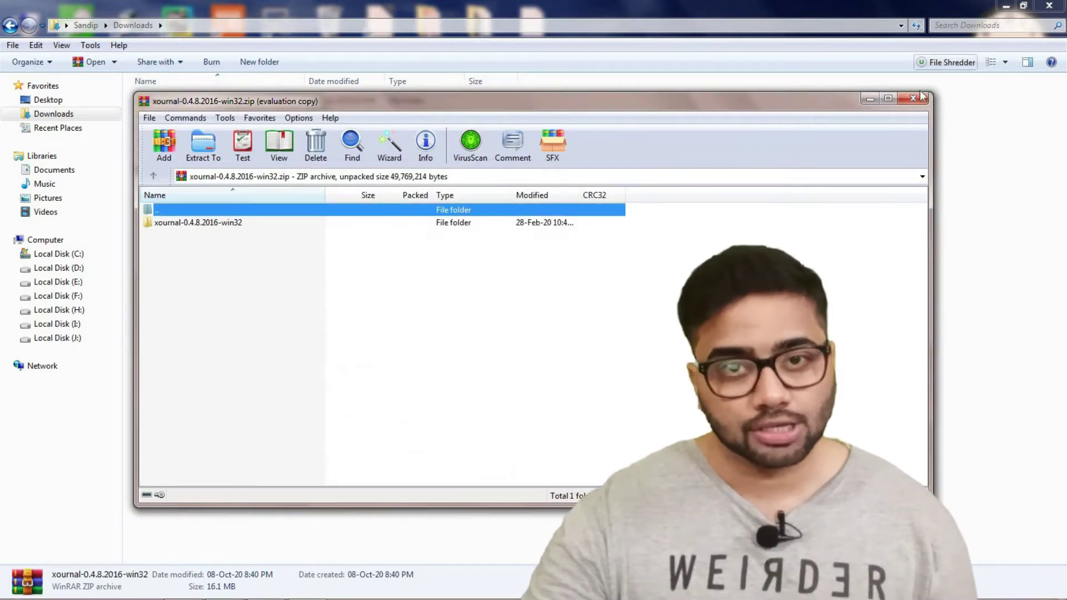
left_click(919, 99)
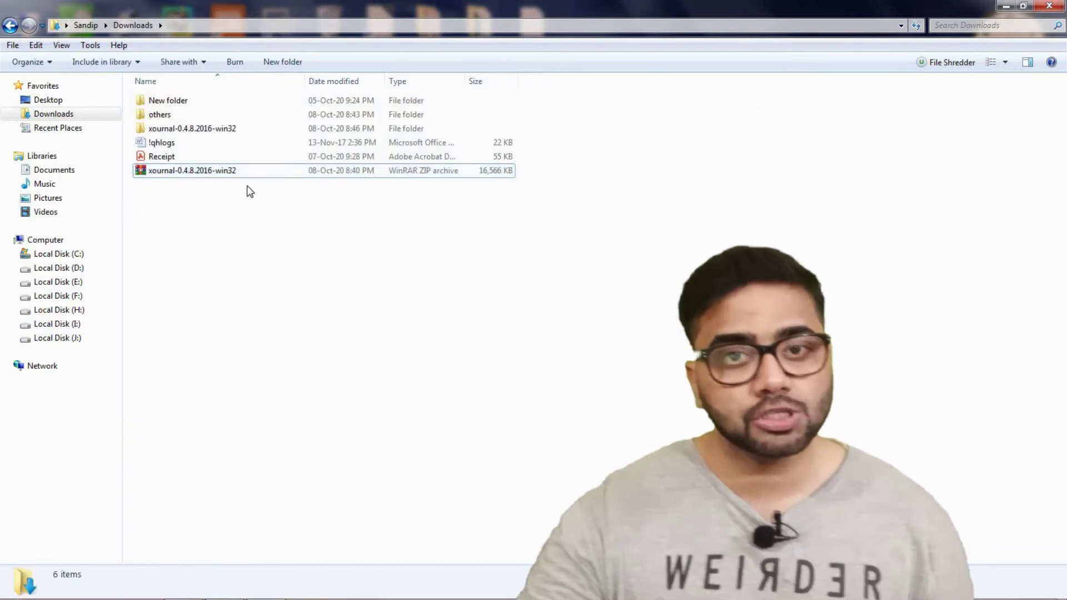
- Run xournal.exe from inside the nested xournal-0.4.8.2016-win32 folders
left_click(180, 132)
double_click(179, 130)
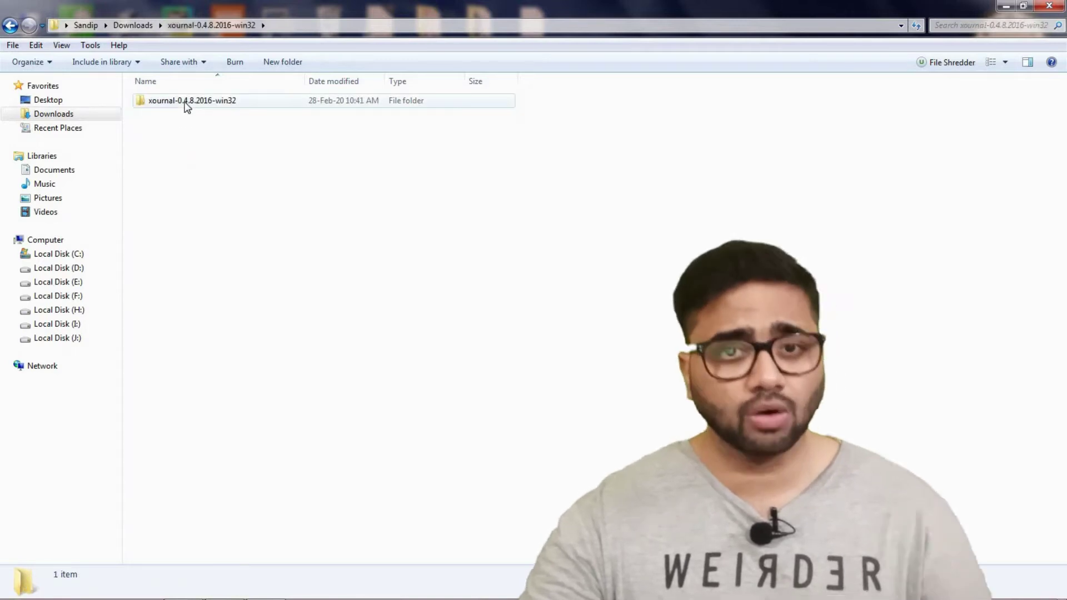
double_click(186, 103)
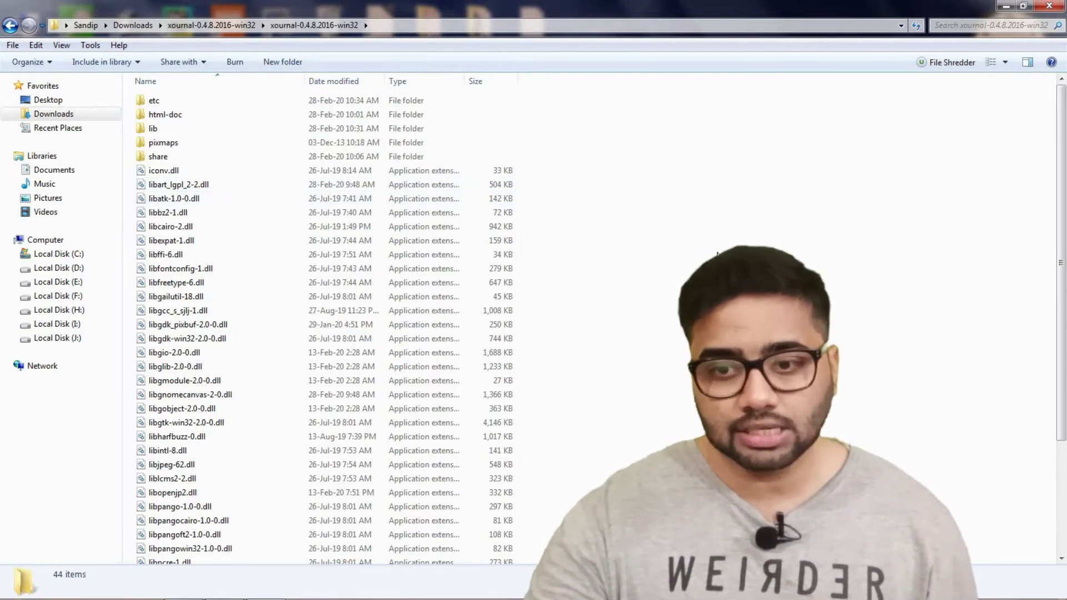
scroll(718, 254, "down", 4)
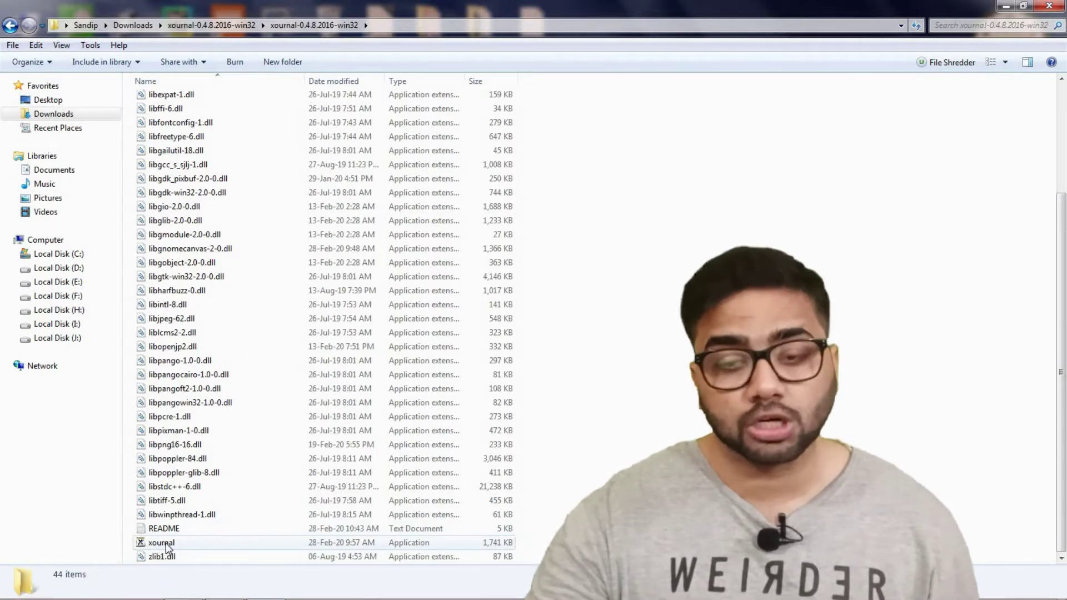
double_click(242, 546)
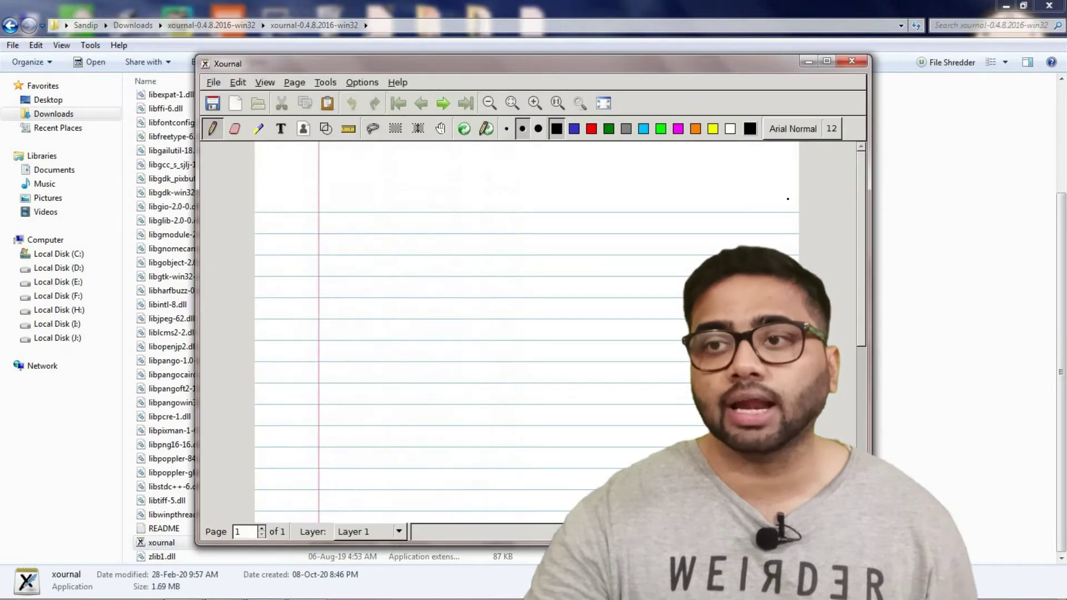
- Maximize the Xournal window
left_click(826, 61)
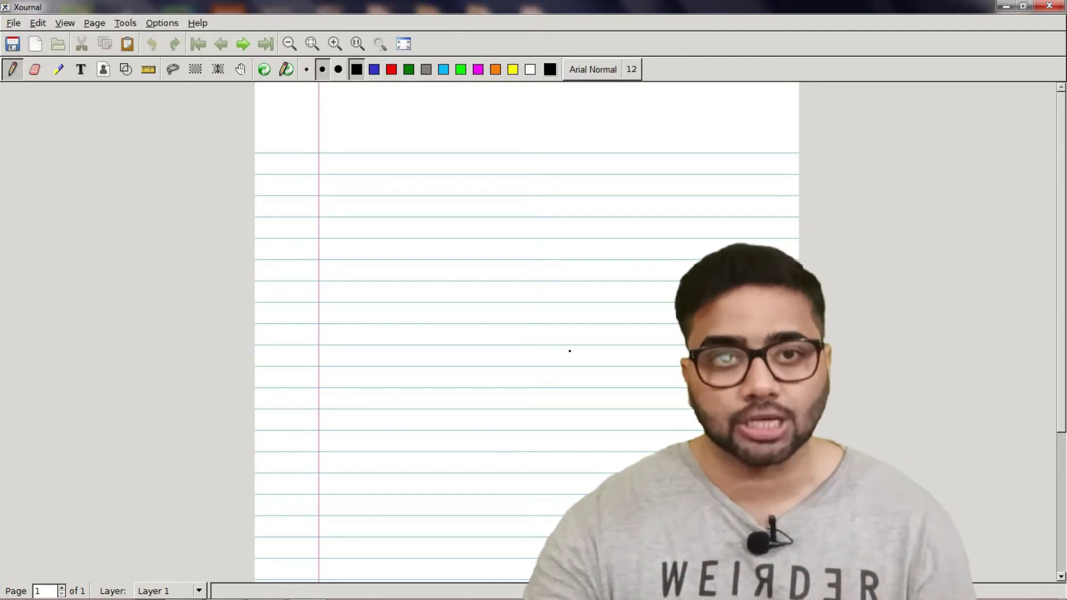
- Load 'THIS IS A DEMO PDF FILE.pdf' from the Desktop with File > Annotate PDF
left_click(14, 23)
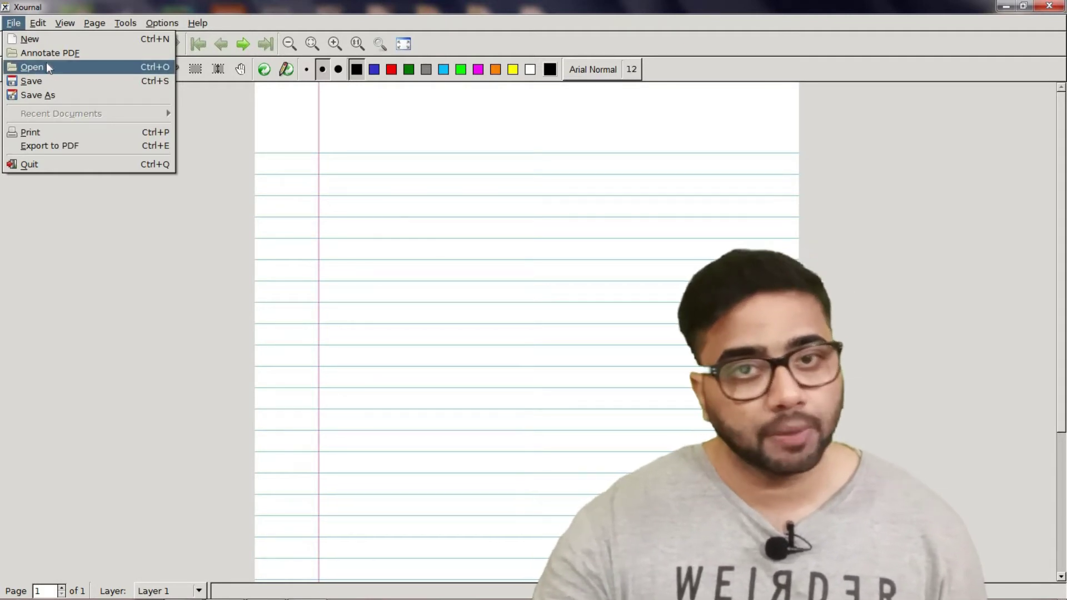
left_click(66, 53)
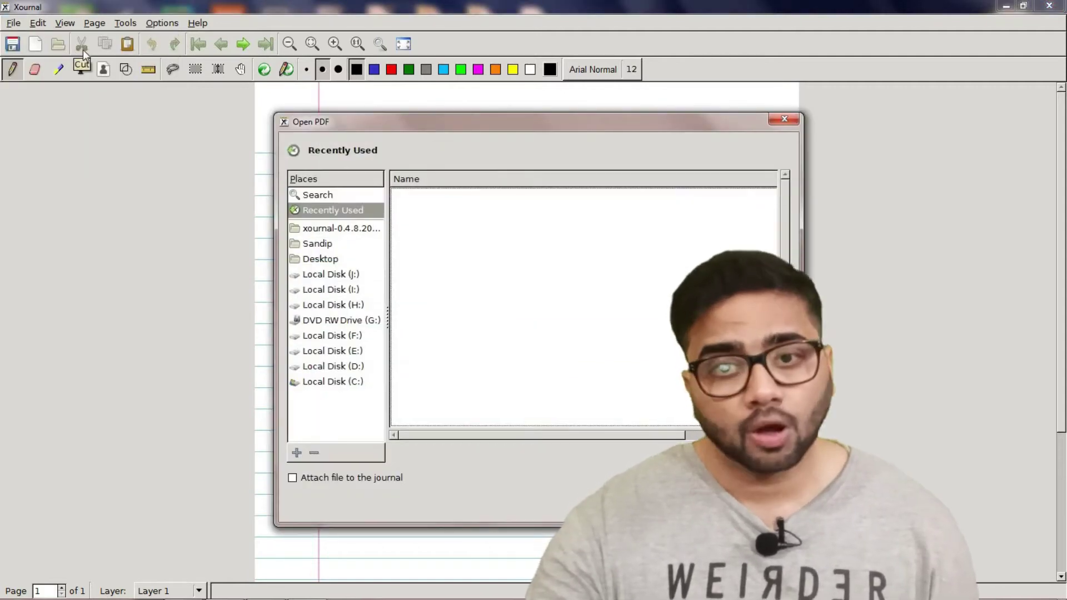
left_click(326, 260)
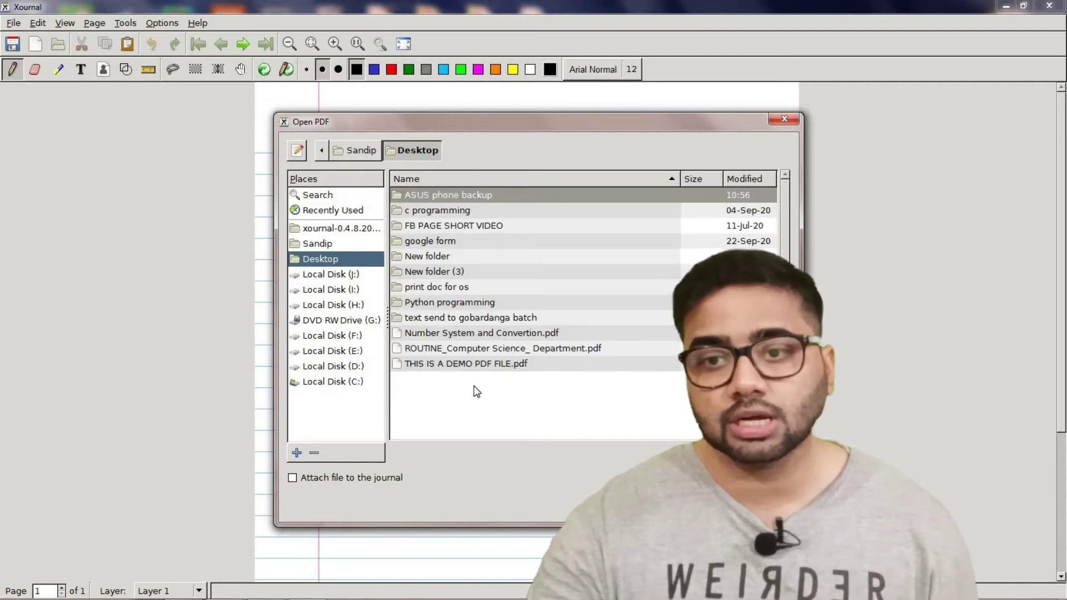
left_click(504, 366)
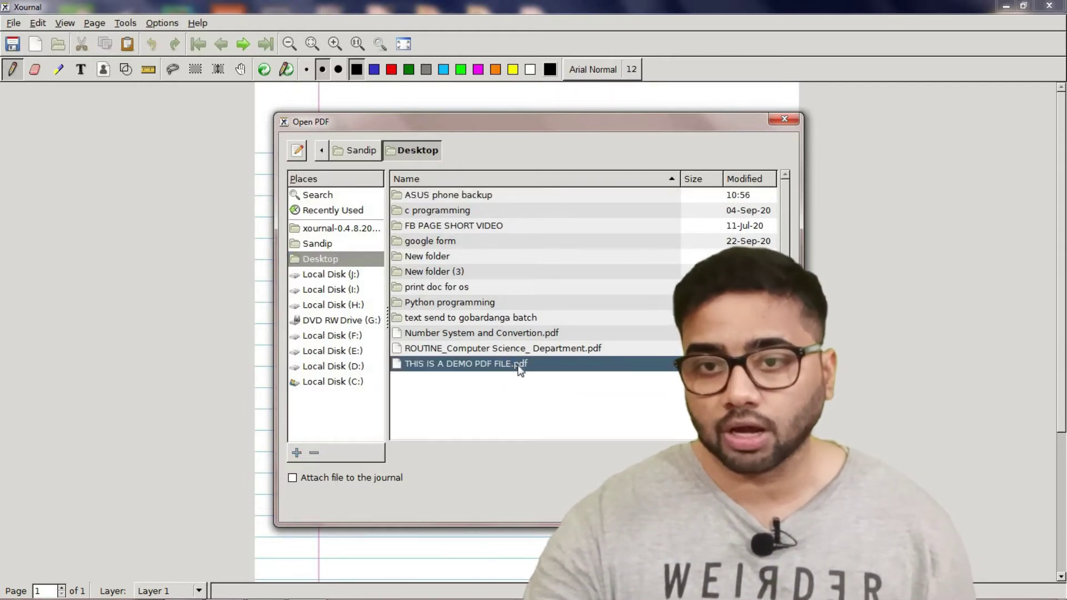
key("Return")
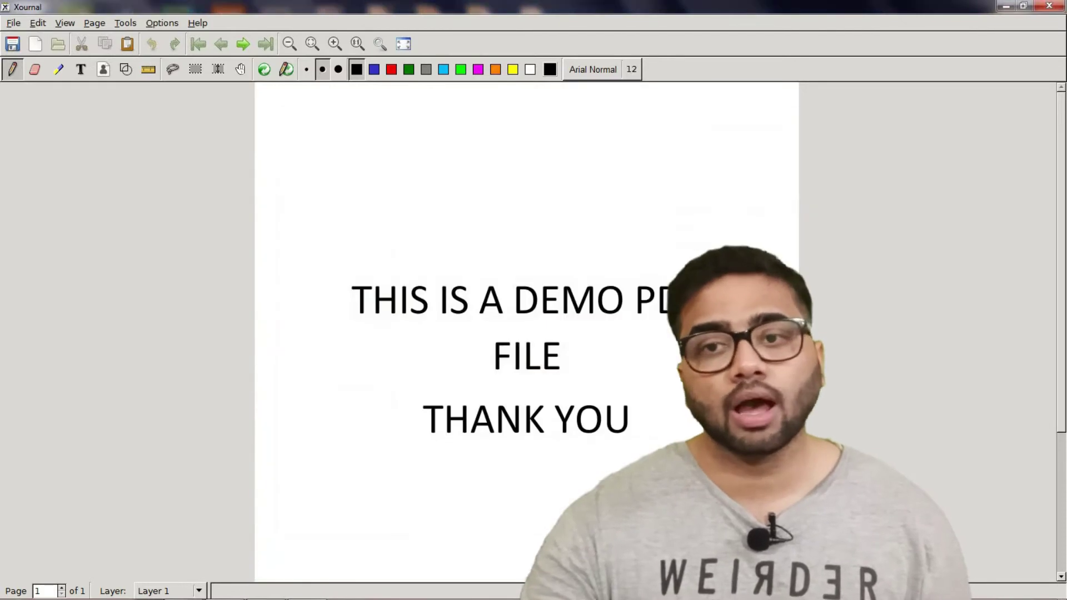
scroll(593, 303, "down", 4)
scroll(584, 267, "up", 4)
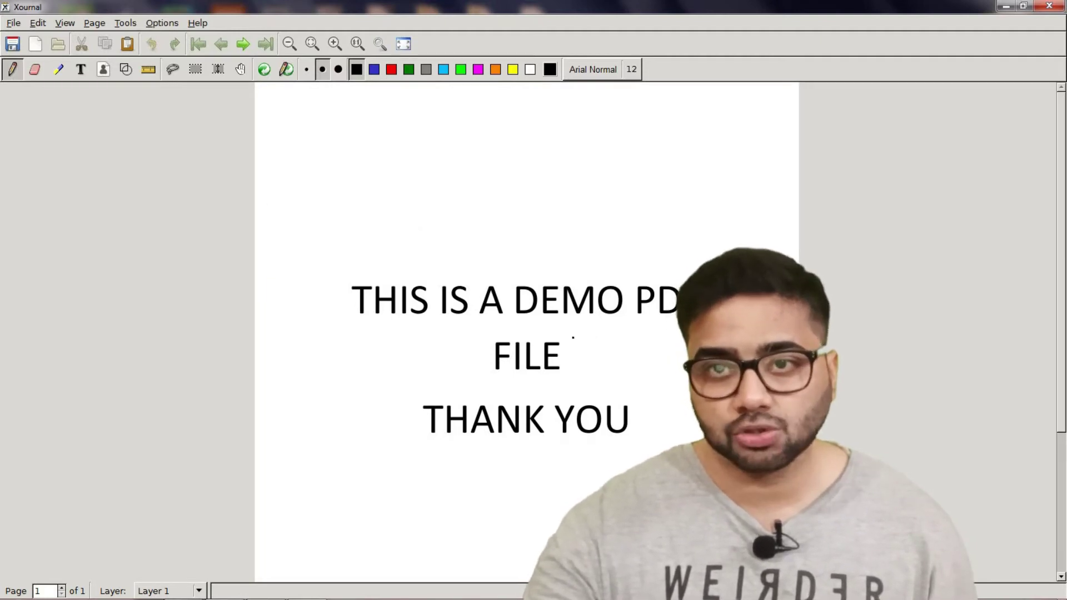
- Draw a black stroke, then a red strike through THIS and a red circle around FILE
left_click_drag(599, 321, 676, 295)
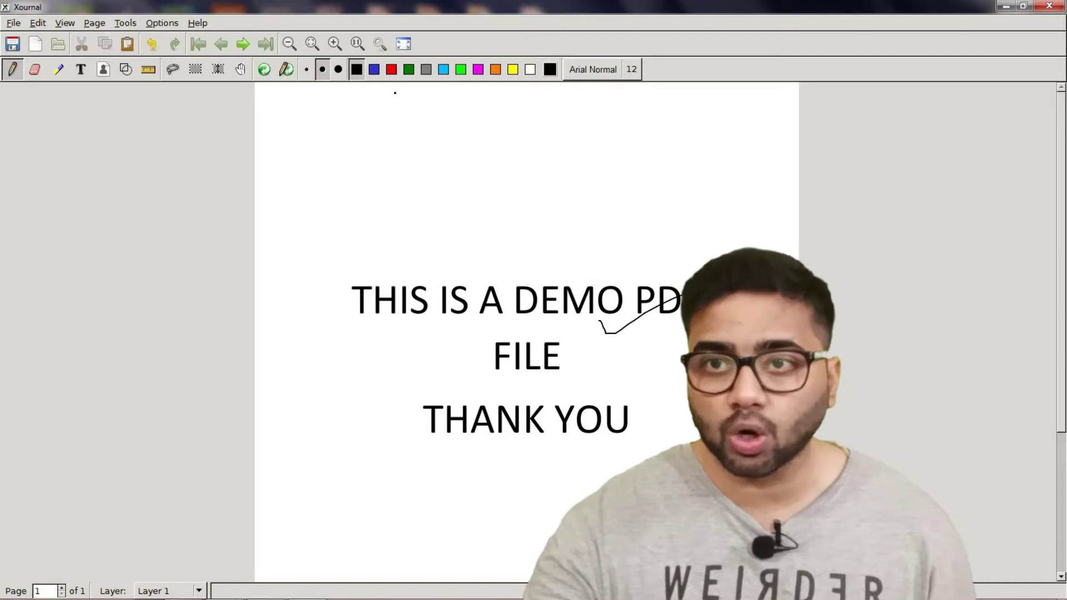
left_click(391, 71)
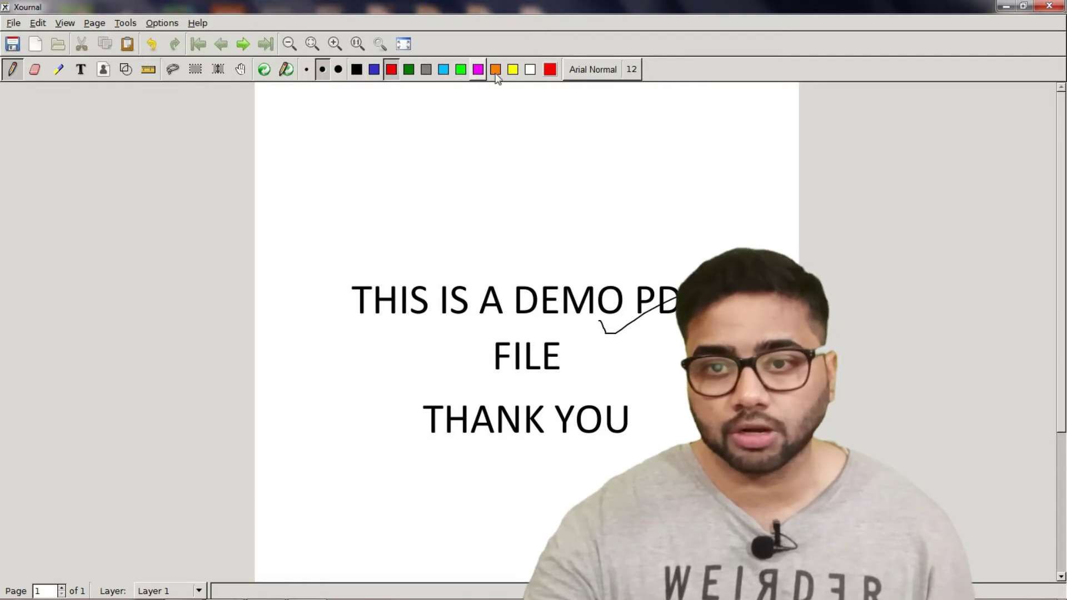
left_click_drag(351, 323, 449, 277)
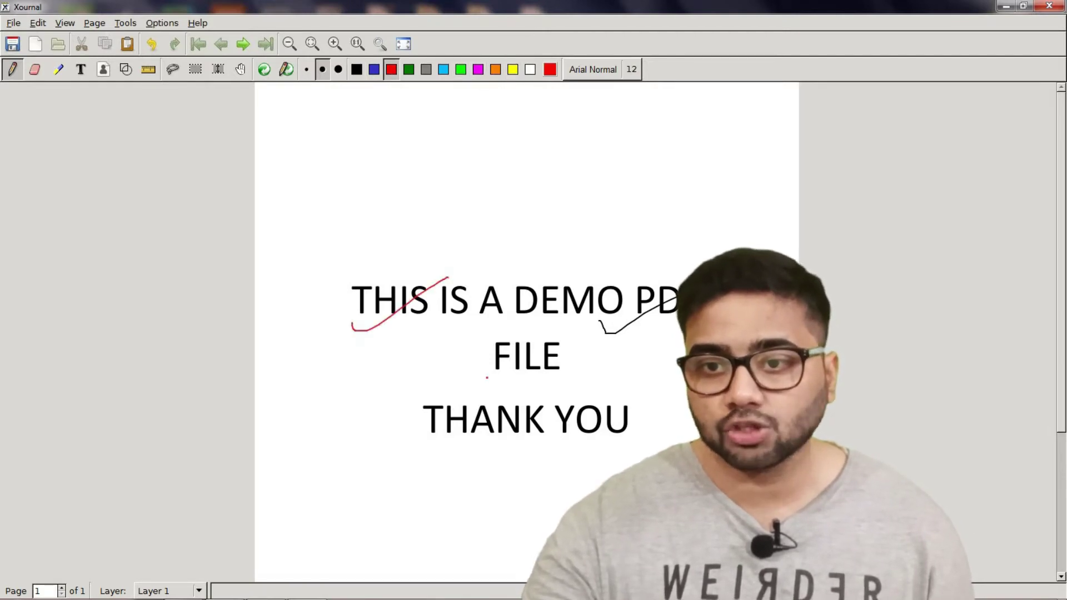
mouse_move(485, 379)
left_mouse_down()
mouse_move(544, 380)
mouse_move(523, 322)
mouse_move(492, 376)
mouse_move(525, 377)
left_mouse_up()
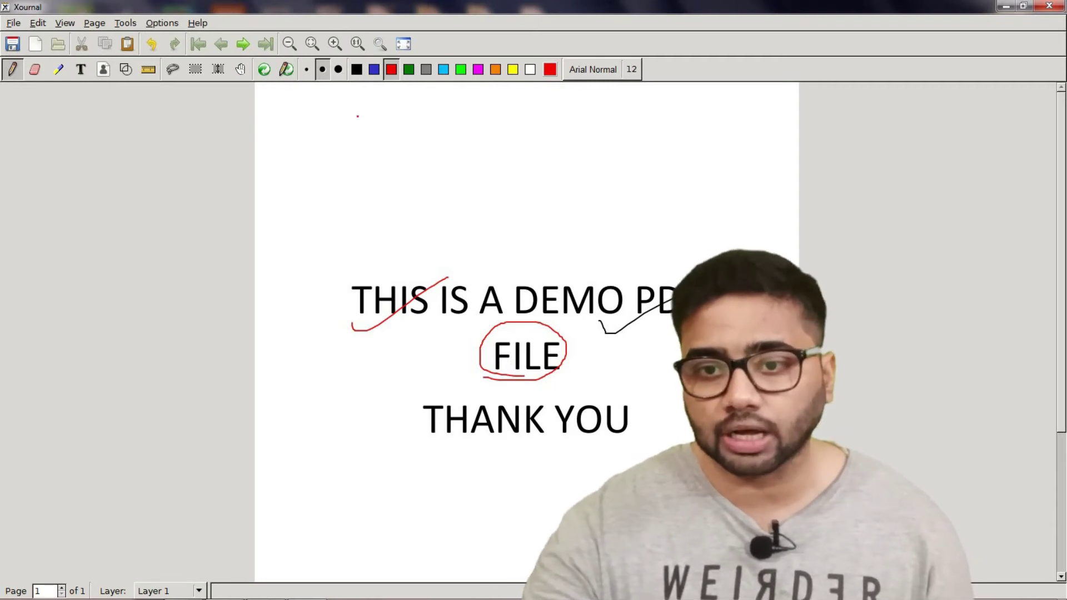
- In green, underline THANK YOU, then draw a thick tick and a cross
left_click(461, 69)
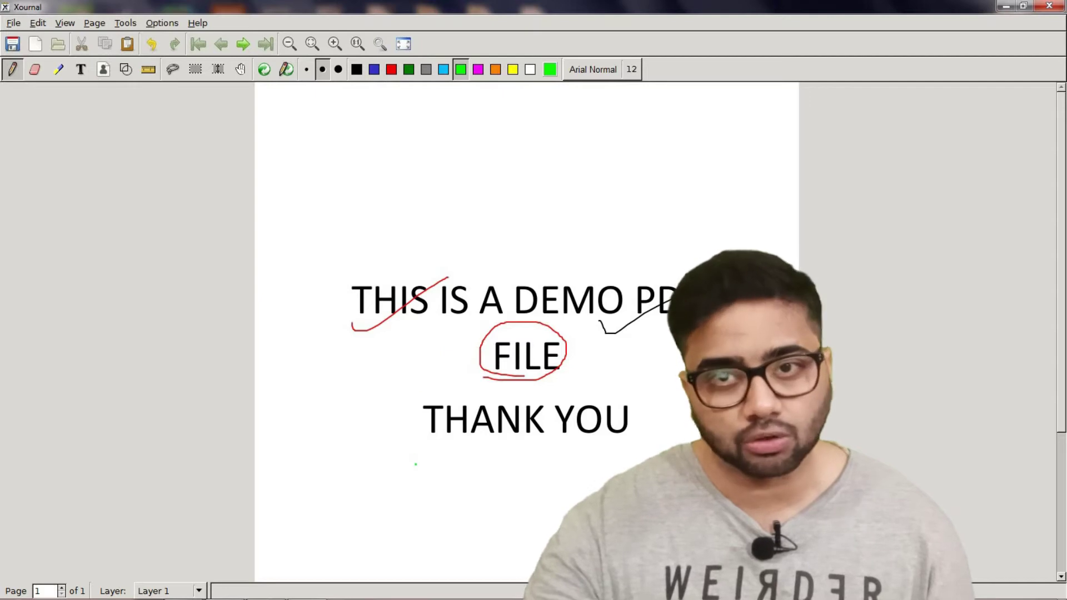
left_click_drag(411, 445, 648, 459)
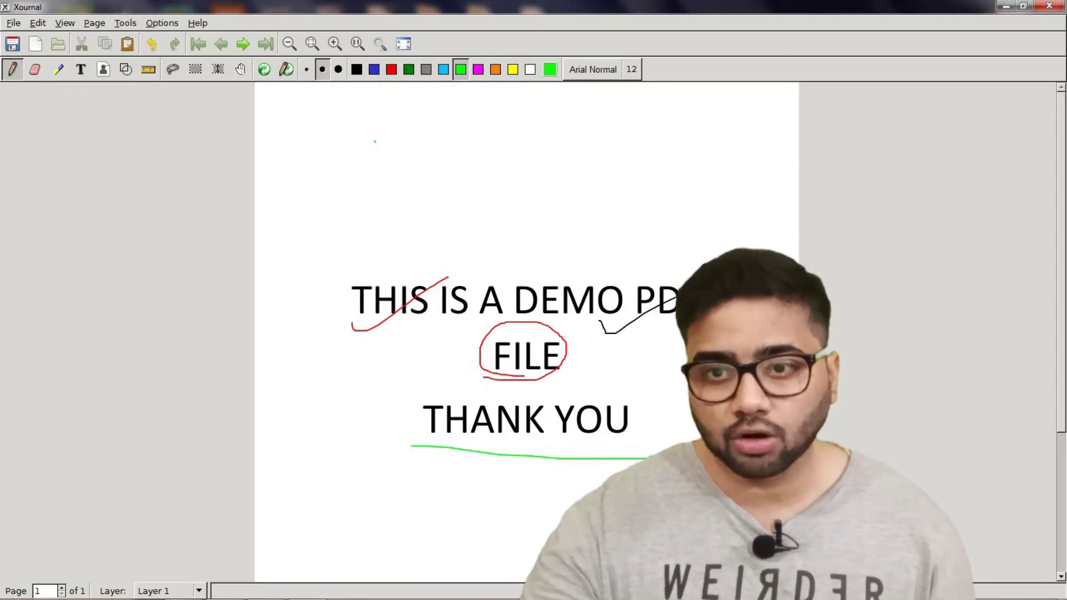
left_click(337, 70)
left_click_drag(421, 339, 591, 270)
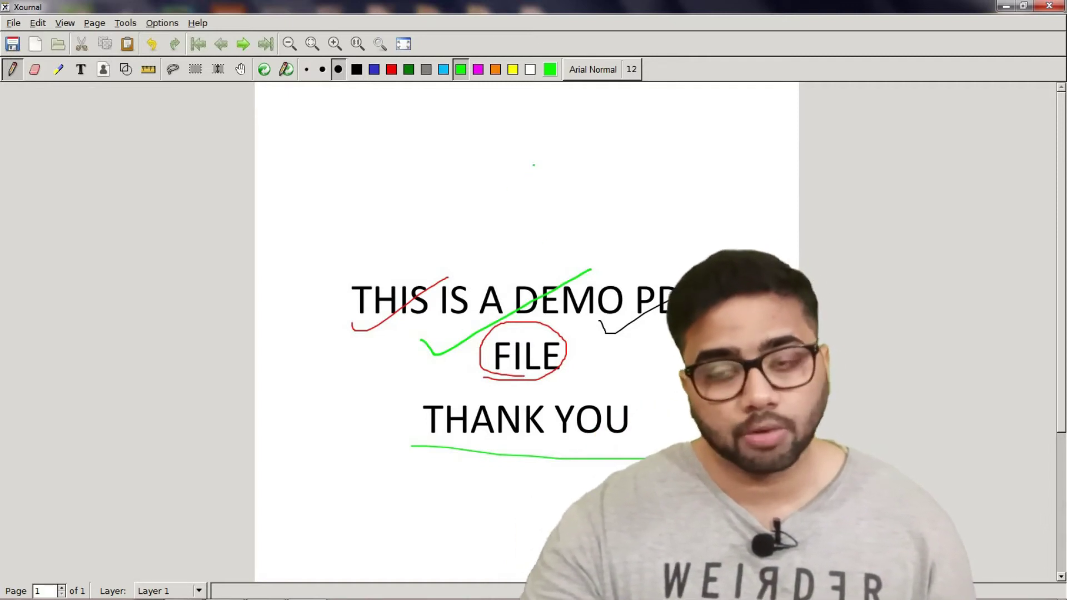
left_click_drag(444, 200, 389, 250)
left_click_drag(391, 201, 447, 245)
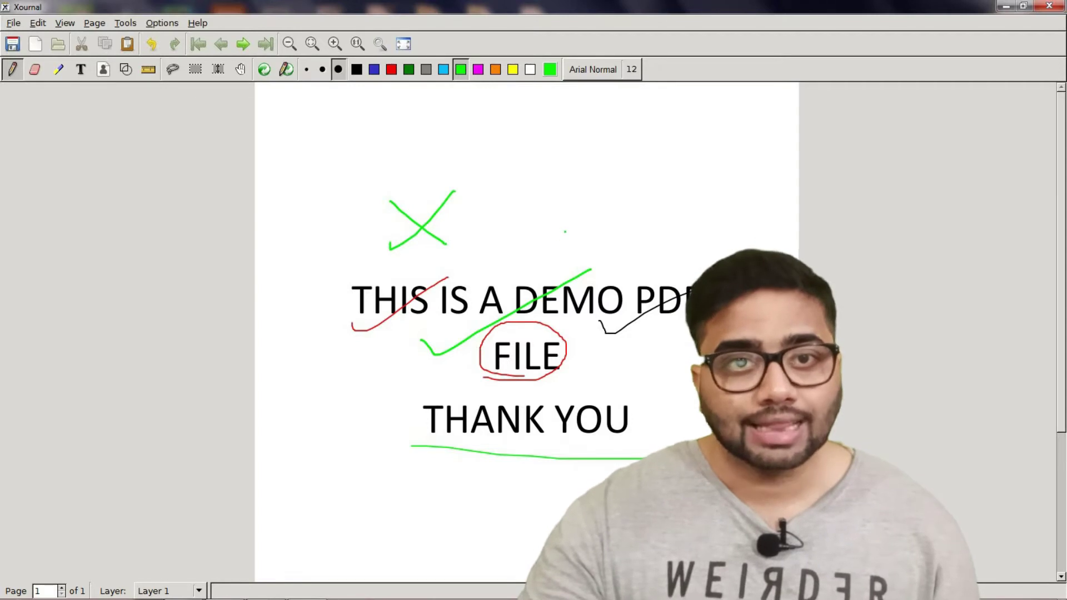
- Erase the green X and the red strike-through on THIS
left_click(35, 70)
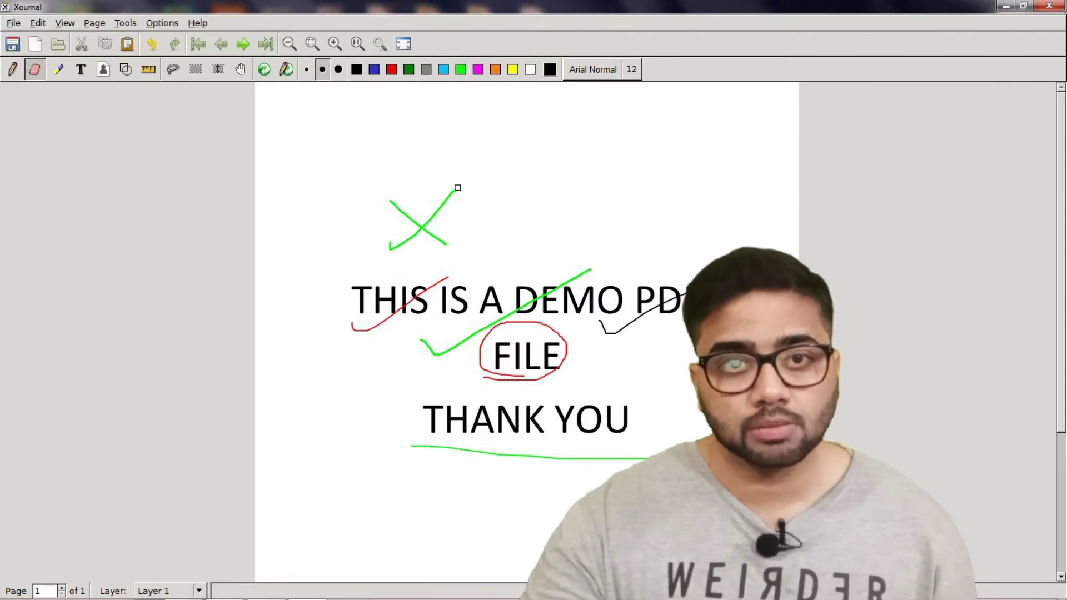
left_click_drag(438, 212, 427, 224)
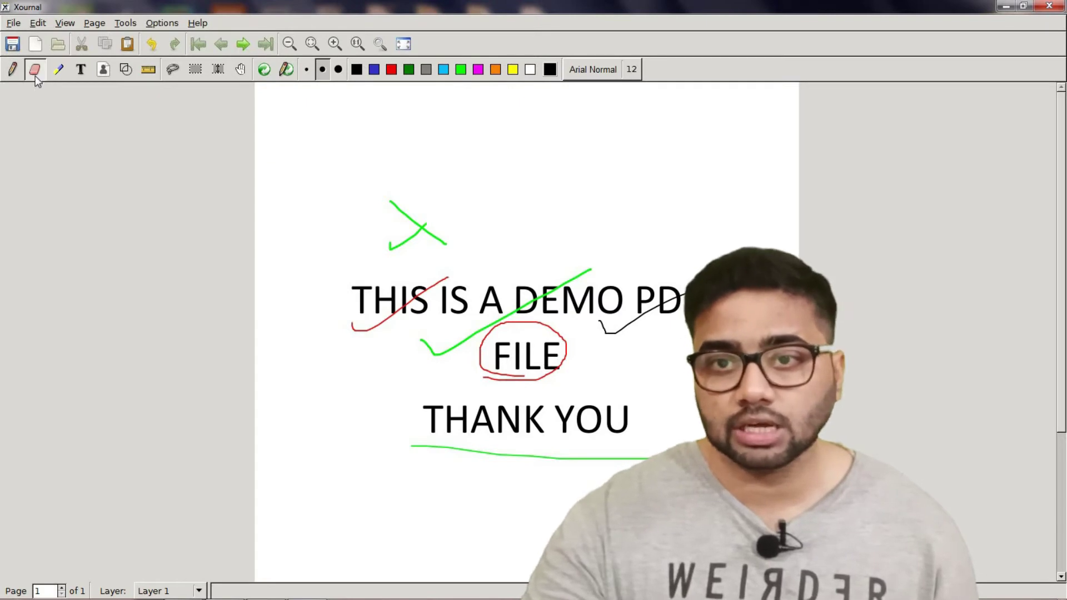
mouse_move(403, 194)
left_mouse_down()
mouse_move(445, 243)
mouse_move(416, 224)
mouse_move(413, 302)
mouse_move(448, 283)
mouse_move(356, 319)
left_mouse_up()
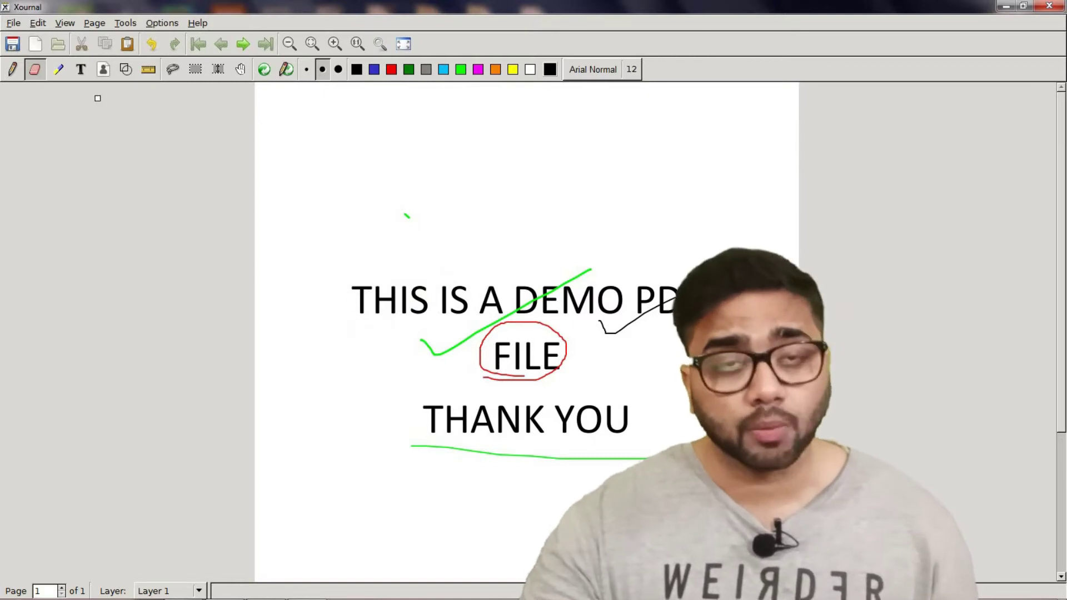
left_click(58, 73)
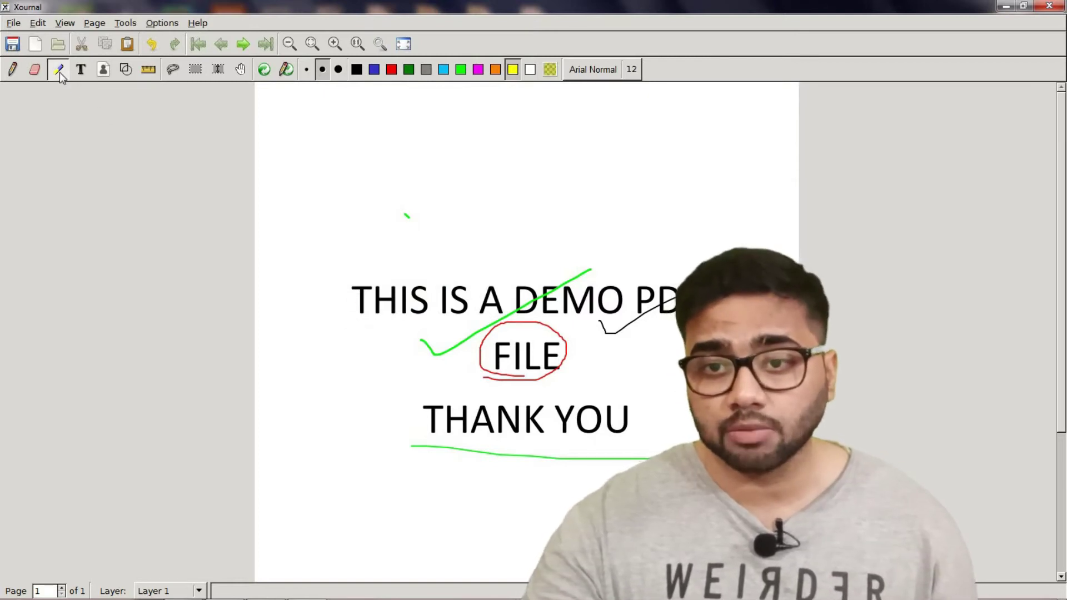
- Highlight the THIS IS A DEMO PDF line yellow, and FILE and THANK YOU magenta
left_click_drag(340, 315, 681, 315)
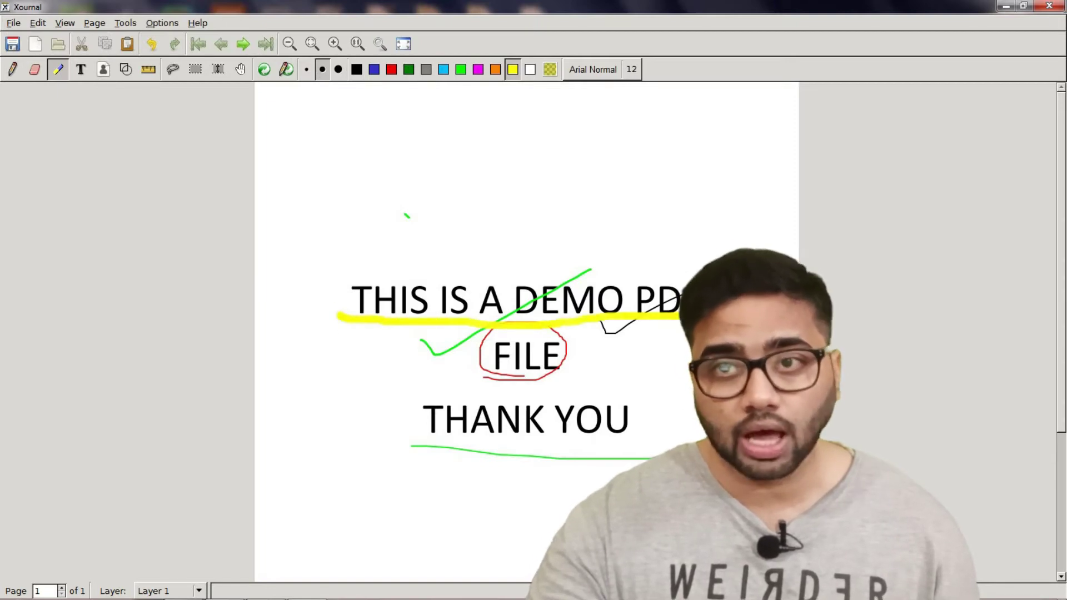
left_click(478, 69)
left_click_drag(459, 387, 588, 387)
left_click_drag(412, 444, 644, 443)
left_click(80, 70)
- Add a test text box above the title with two lines: 'dfhudvudsvugdvu' and 'jdijbdsibvdhs'
left_click(464, 181)
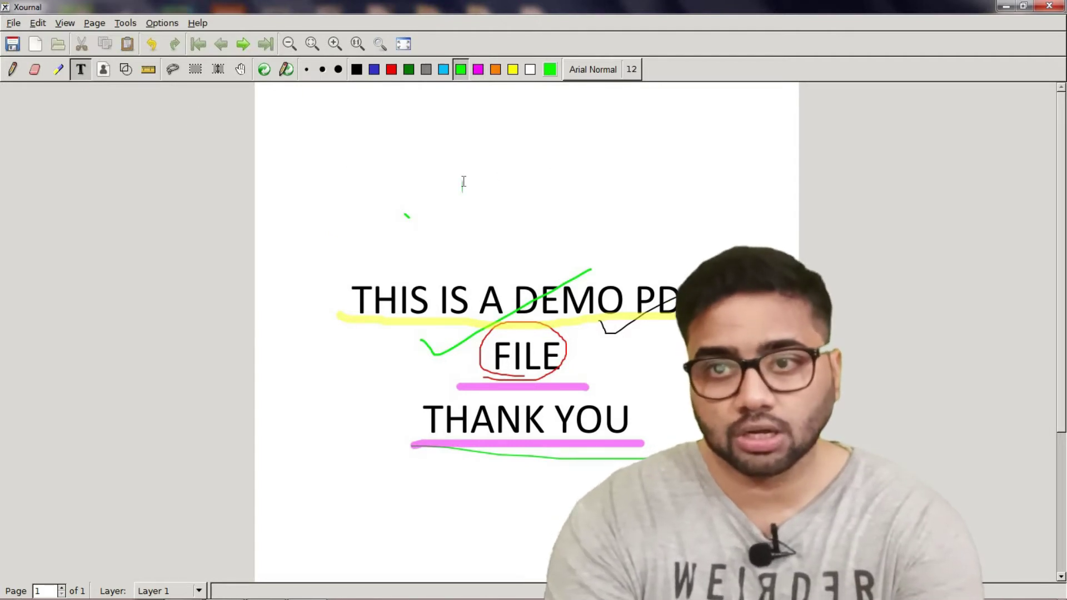
type("dfhudvudsvugdvu")
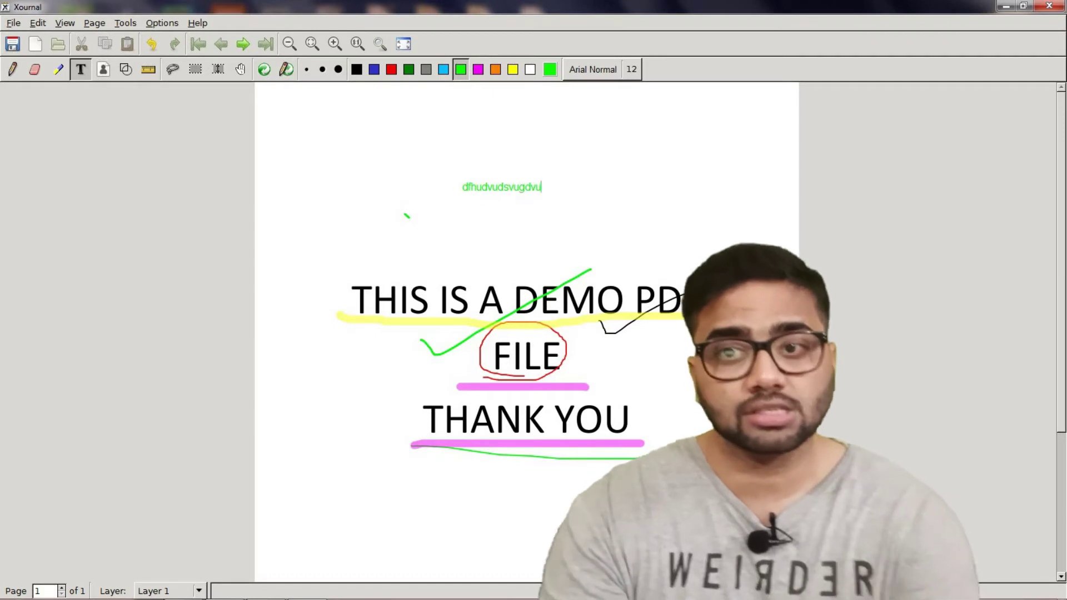
key("Return")
type("jdijbdsibvdhs")
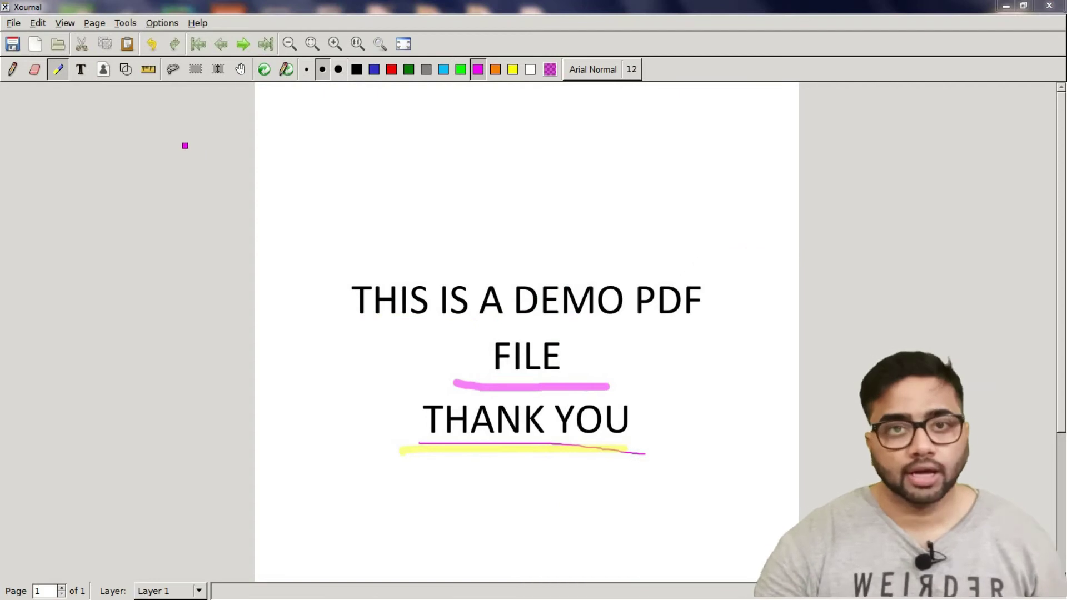
- Start inserting an image on the page, cancel it, and return to the magenta pen
left_click(105, 73)
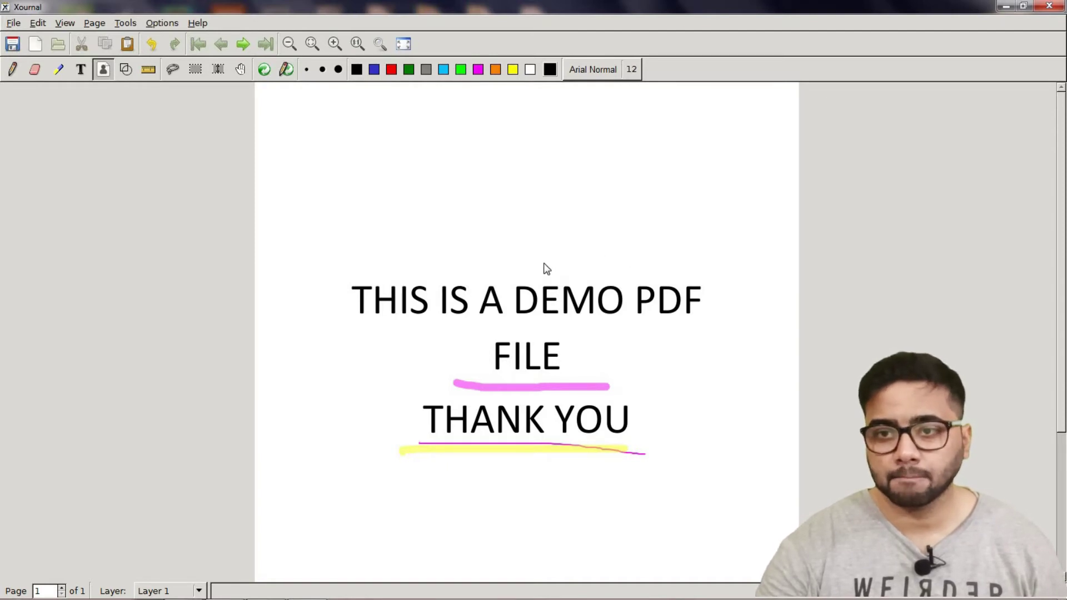
left_click(565, 249)
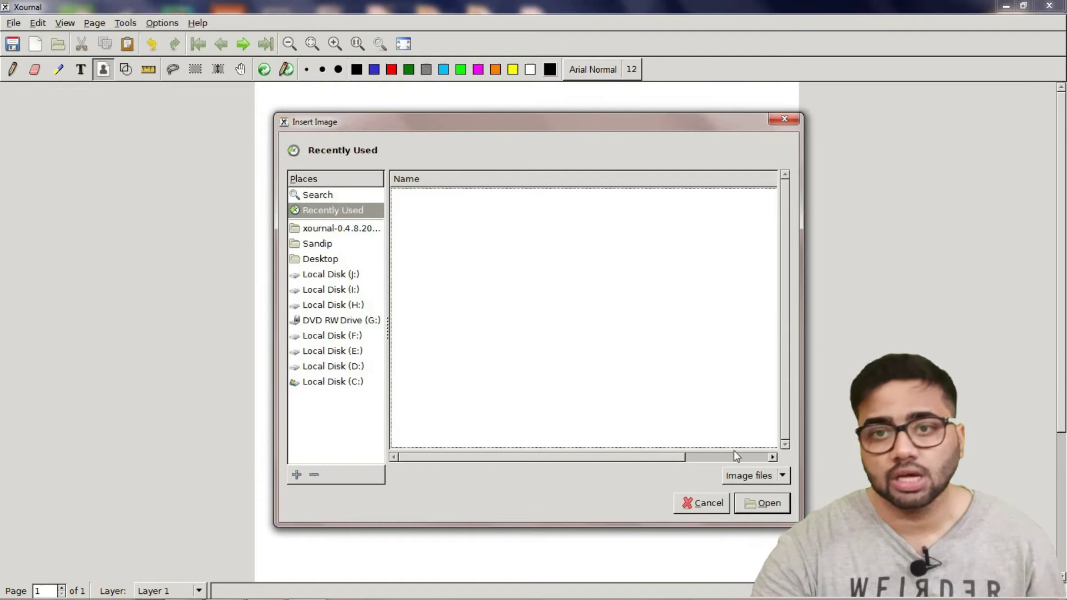
left_click(789, 118)
left_click(126, 69)
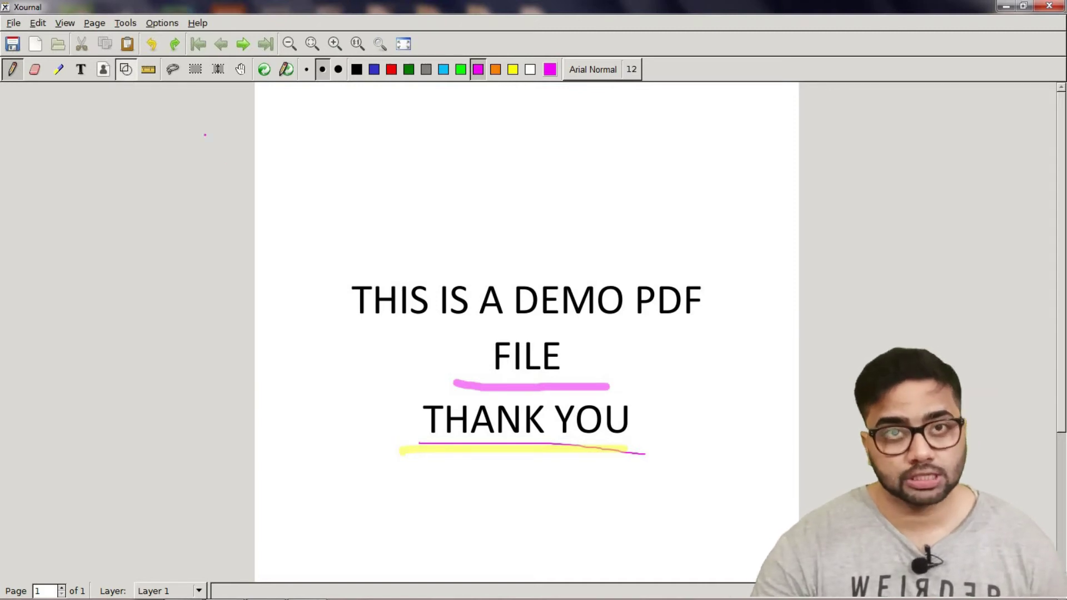
- With shape recognition on, draw a magenta triangle, two rounded ovals and a small circle above the title
left_click(127, 74)
mouse_move(507, 117)
left_mouse_down()
mouse_move(510, 214)
mouse_move(565, 186)
mouse_move(508, 117)
left_mouse_up()
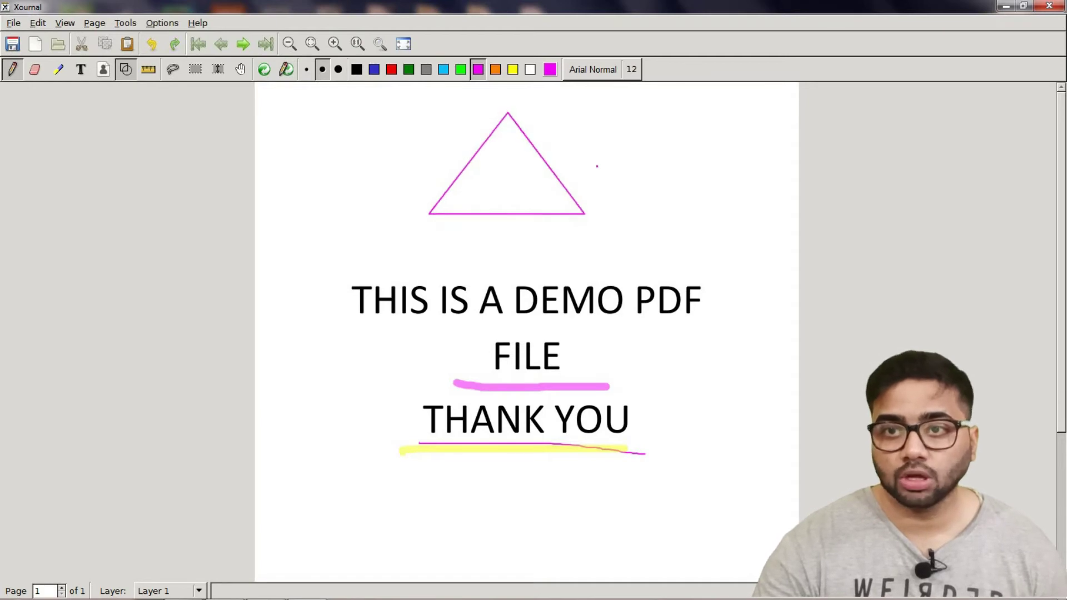
mouse_move(719, 151)
left_mouse_down()
mouse_move(652, 134)
mouse_move(654, 214)
mouse_move(700, 206)
mouse_move(724, 150)
left_mouse_up()
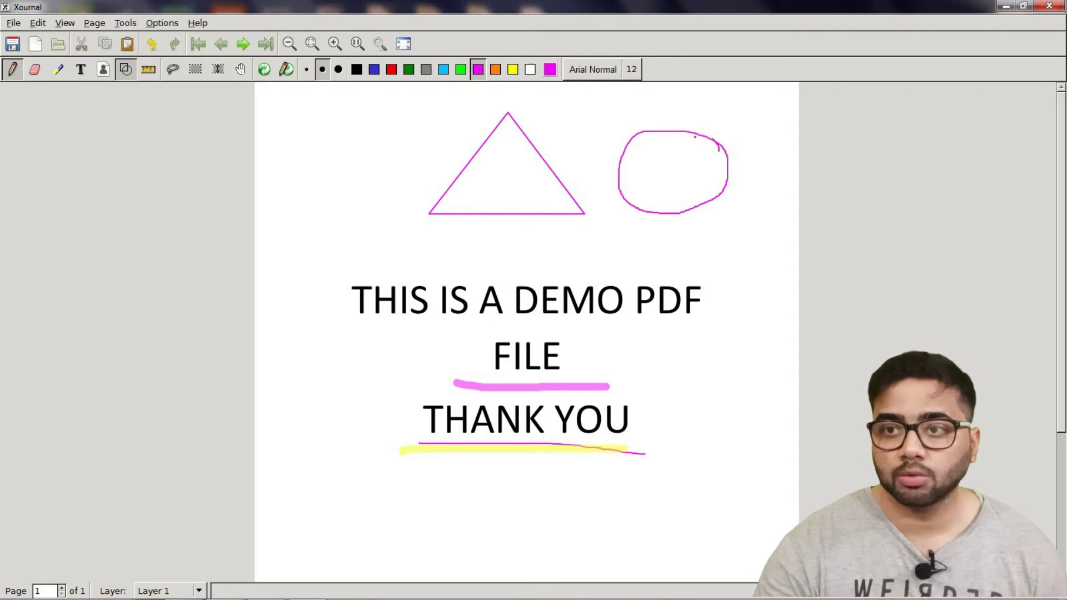
mouse_move(397, 156)
left_mouse_down()
mouse_move(329, 167)
mouse_move(382, 190)
mouse_move(398, 158)
left_mouse_up()
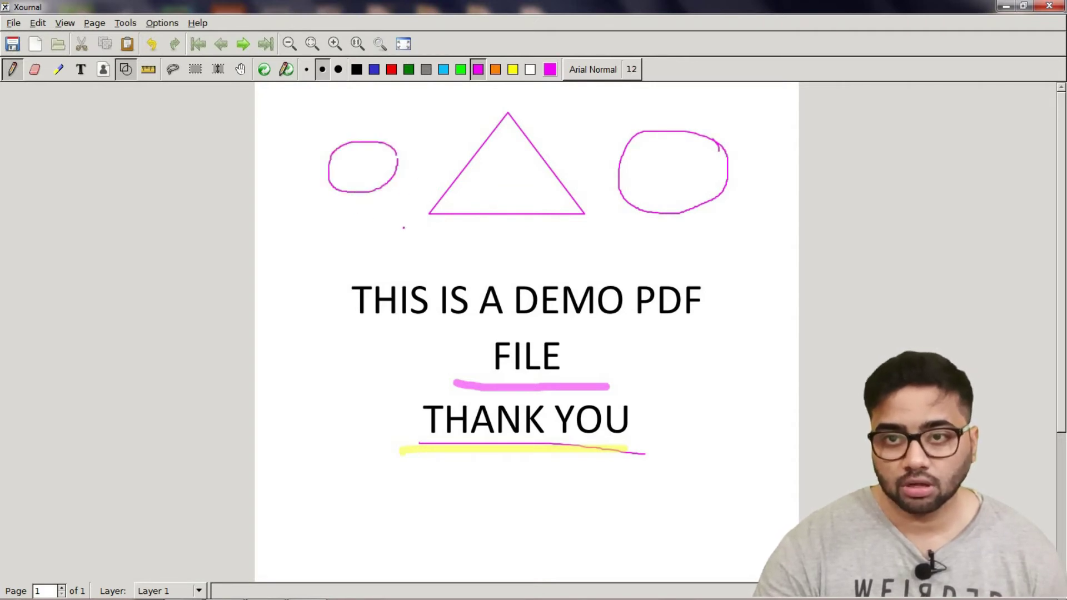
left_click(123, 69)
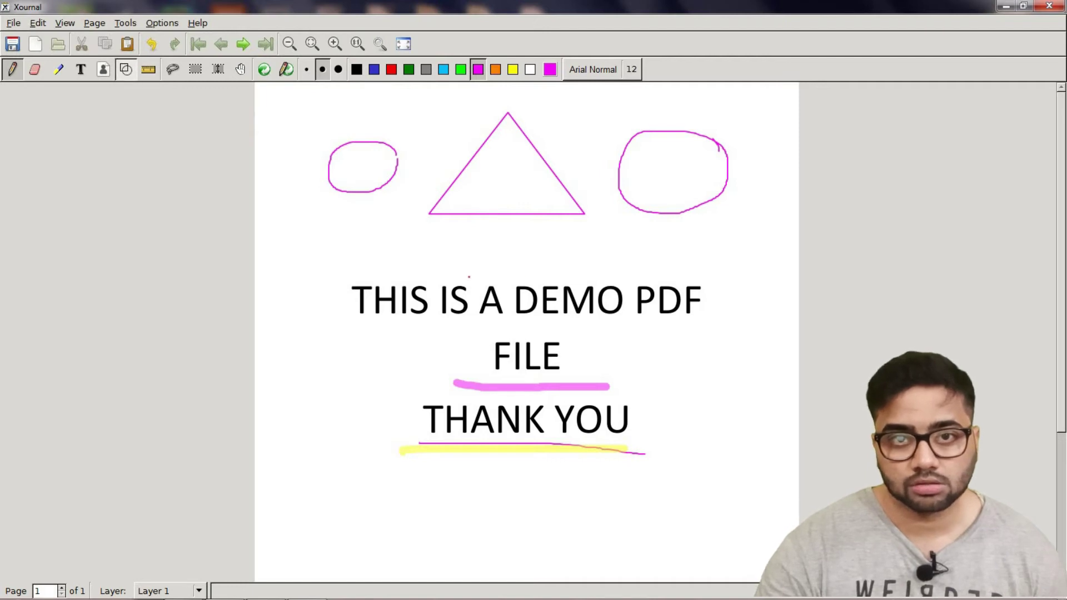
mouse_move(694, 218)
left_mouse_down()
mouse_move(676, 220)
mouse_move(698, 216)
left_mouse_up()
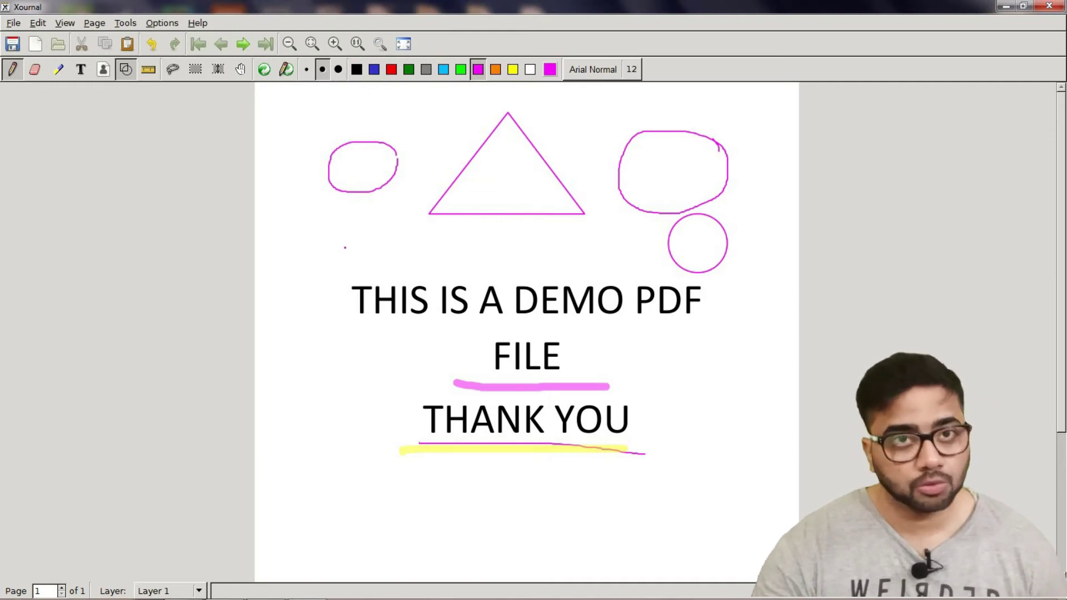
- With the ruler on, draw straight magenta lines left of, below and right of the text
left_click(153, 75)
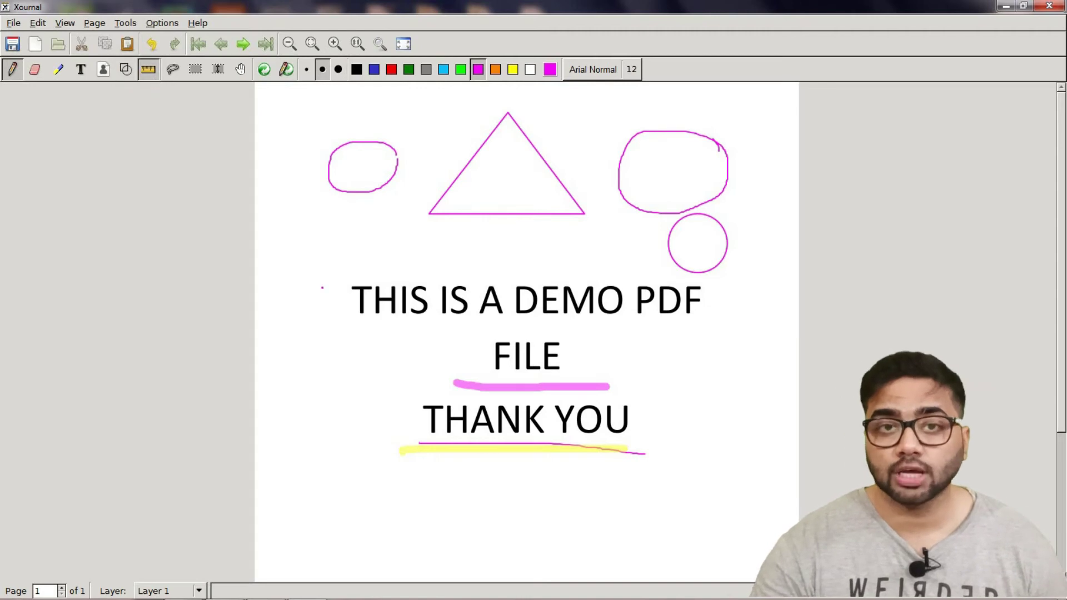
mouse_move(318, 247)
left_mouse_down()
mouse_move(323, 463)
mouse_move(719, 508)
left_mouse_up()
left_click_drag(720, 457, 740, 278)
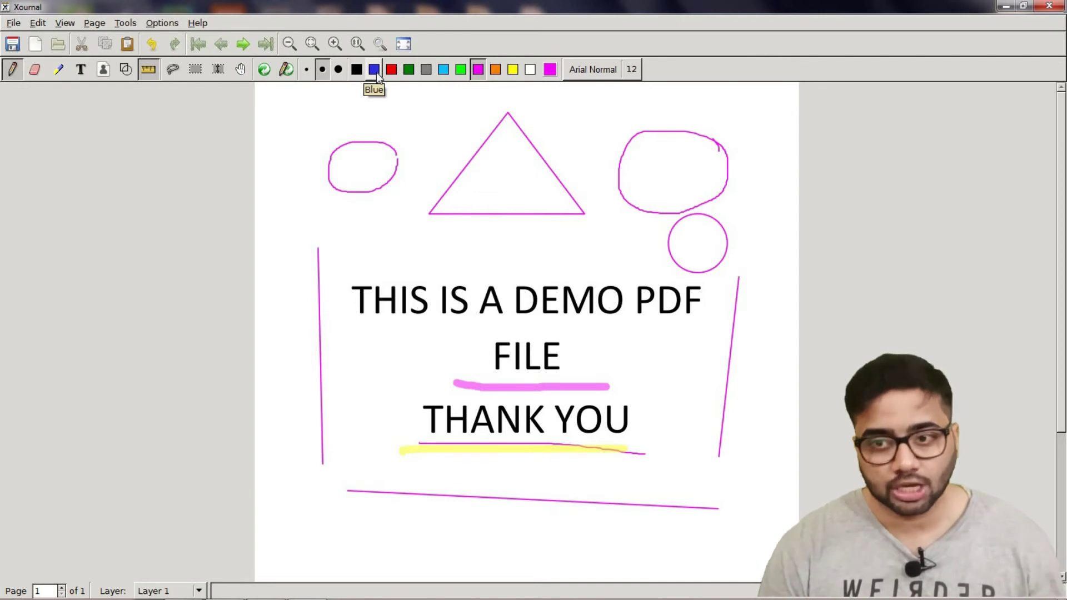
- Handwrite a 95/100 score with a fraction line beneath the text and circle it
scroll(482, 362, "down", 5)
left_click_drag(391, 418, 680, 348)
left_click_drag(534, 403, 549, 460)
left_click_drag(567, 413, 583, 404)
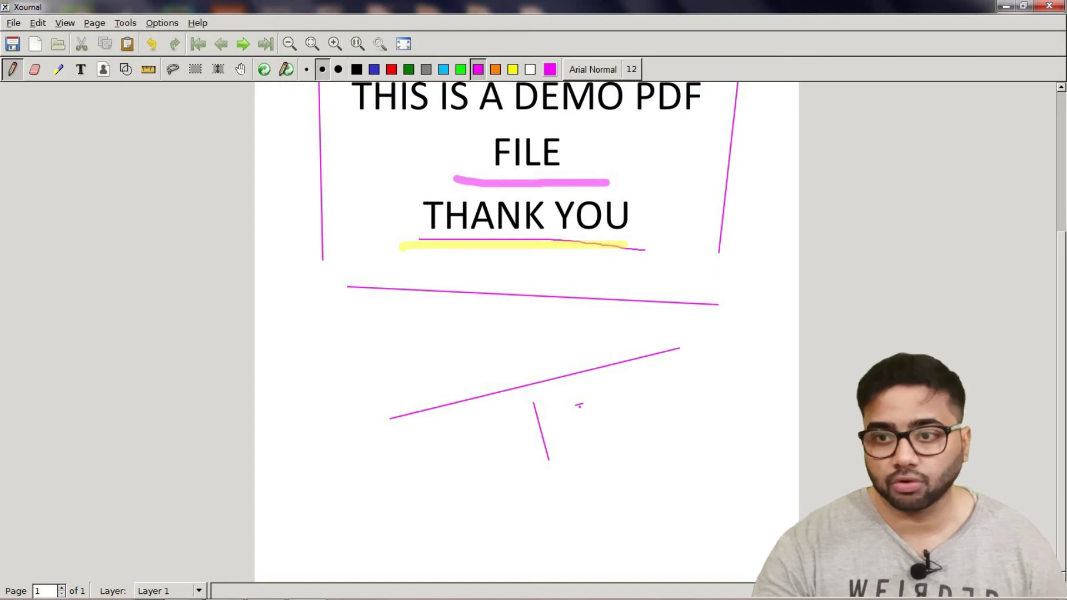
left_click_drag(580, 397, 578, 396)
mouse_move(639, 382)
left_mouse_down()
mouse_move(639, 438)
mouse_move(633, 381)
left_mouse_up()
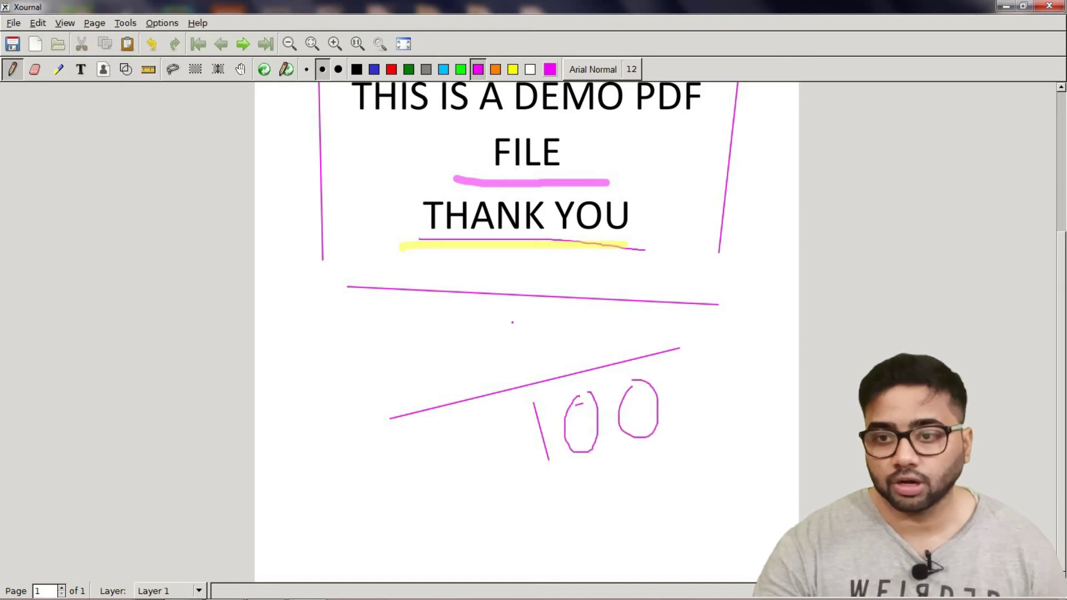
mouse_move(534, 321)
left_mouse_down()
mouse_move(537, 360)
mouse_move(583, 318)
left_mouse_up()
left_click_drag(568, 322, 577, 352)
mouse_move(654, 321)
left_mouse_down()
mouse_move(461, 312)
mouse_move(692, 445)
mouse_move(559, 284)
left_mouse_up()
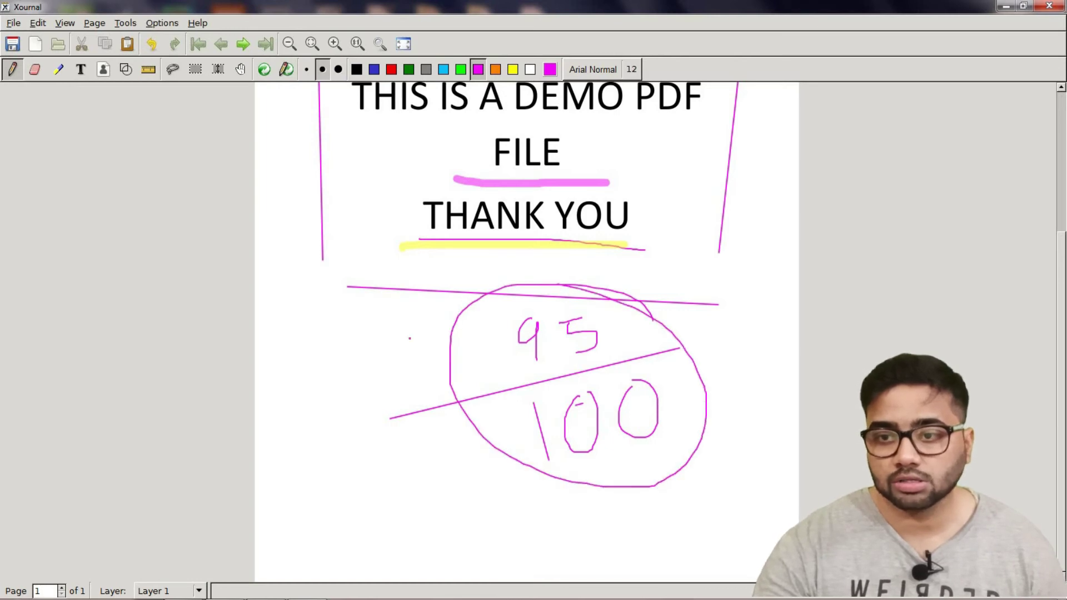
scroll(527, 334, "up", 5)
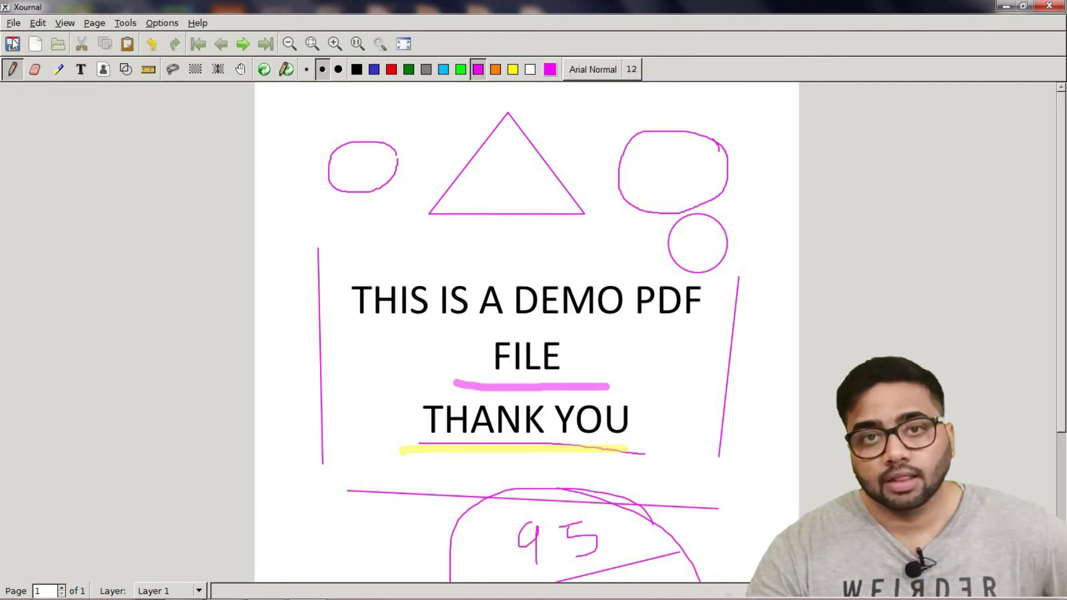
- Save the journal to the Desktop as 'THIS IS A DEMO PDF FILE.pdf.xoj' using Save As
left_click(14, 24)
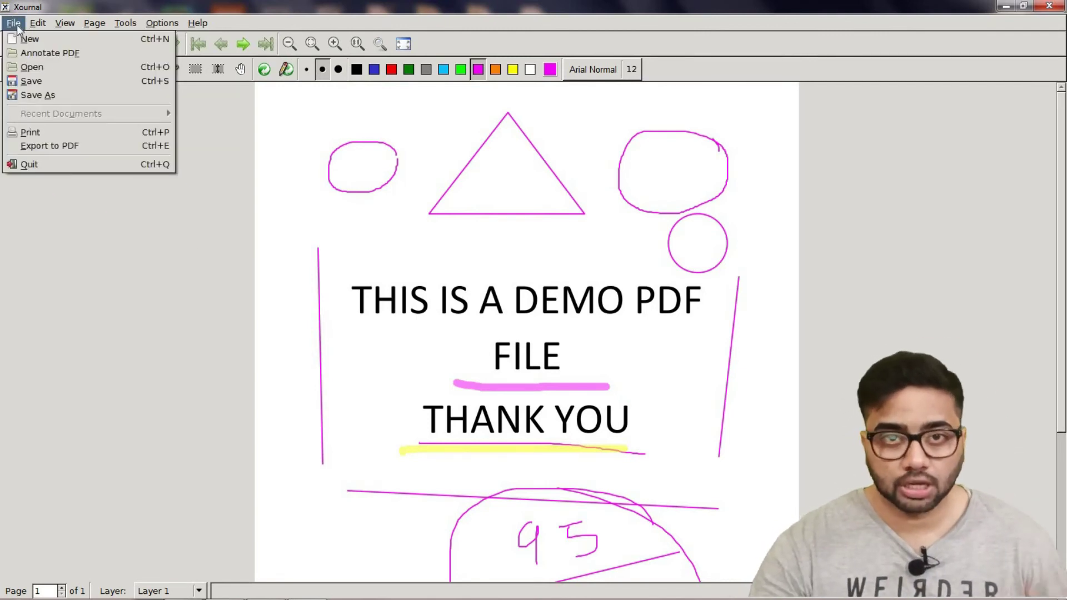
left_click(70, 98)
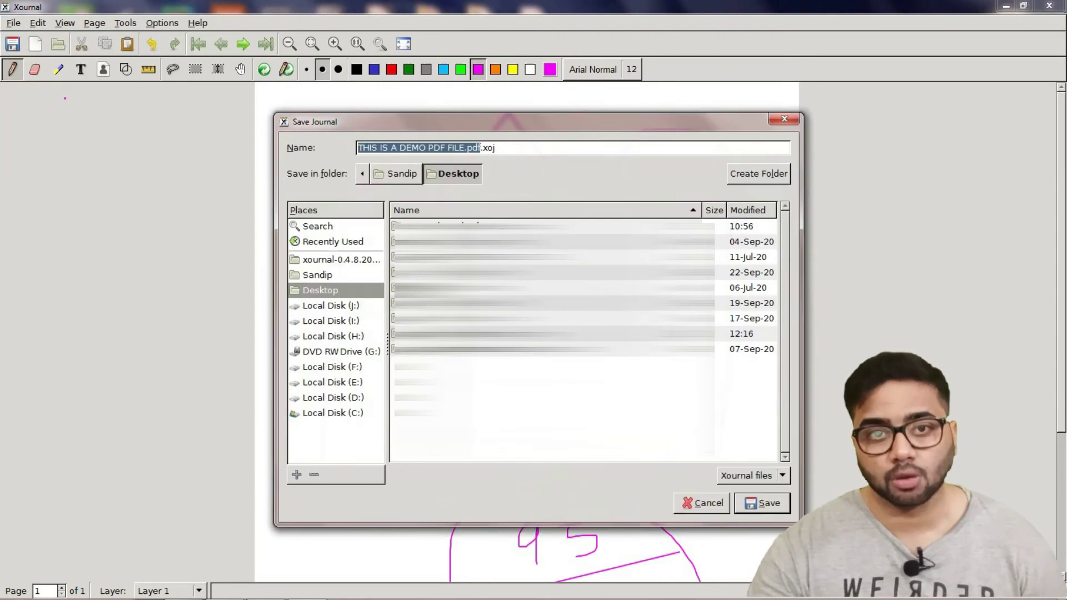
left_click(342, 286)
left_click(333, 278)
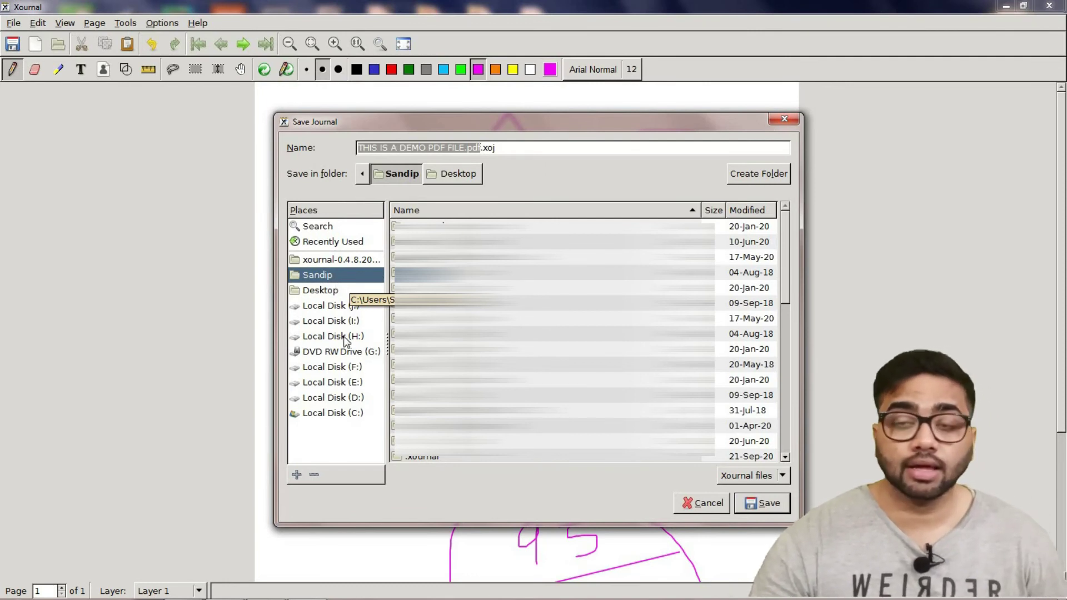
left_click(339, 295)
left_click(766, 504)
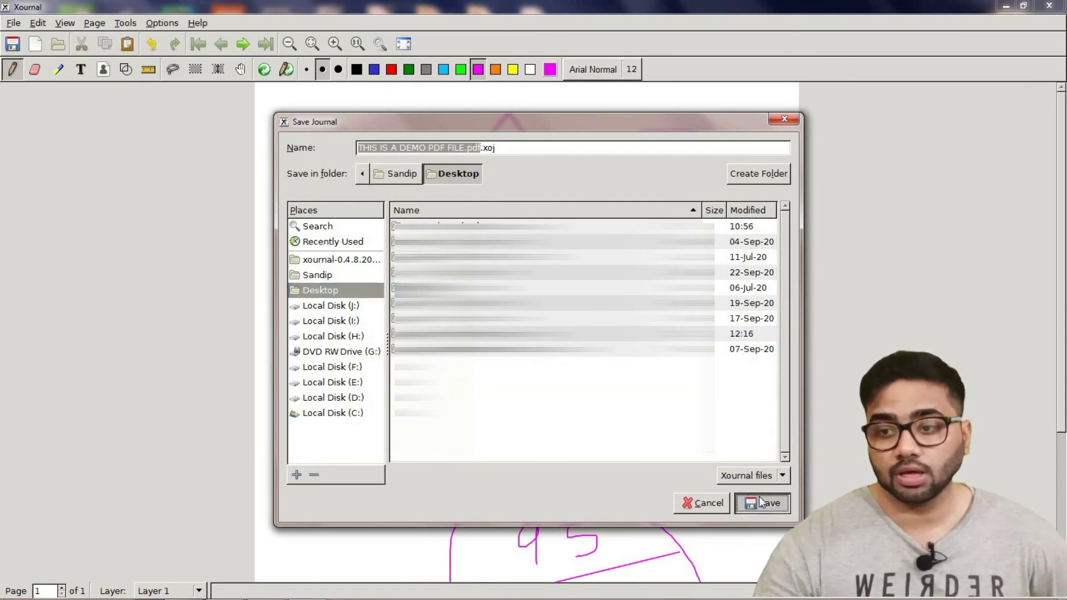